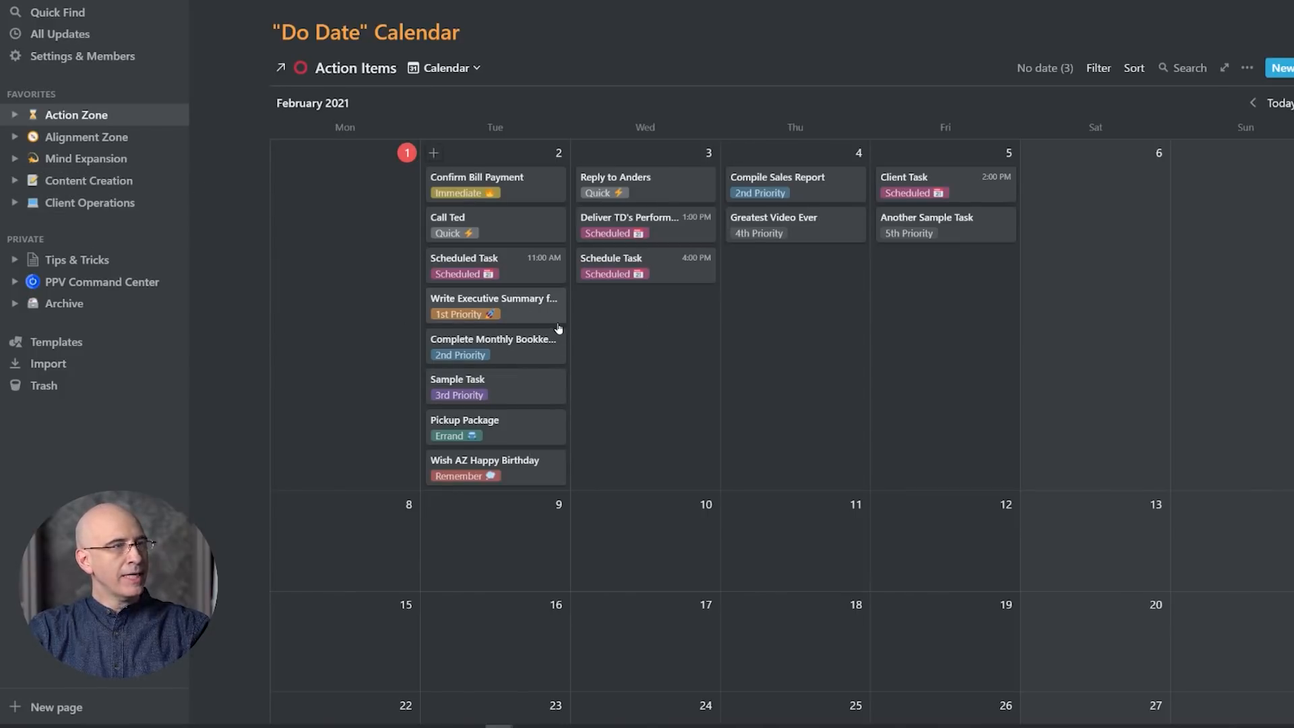
- Compare the week's scheduled tasks in Notion's "Do Date" Calendar with the February 1–6 week in Google Calendar
{"action": "key", "text": "alt+Tab"}
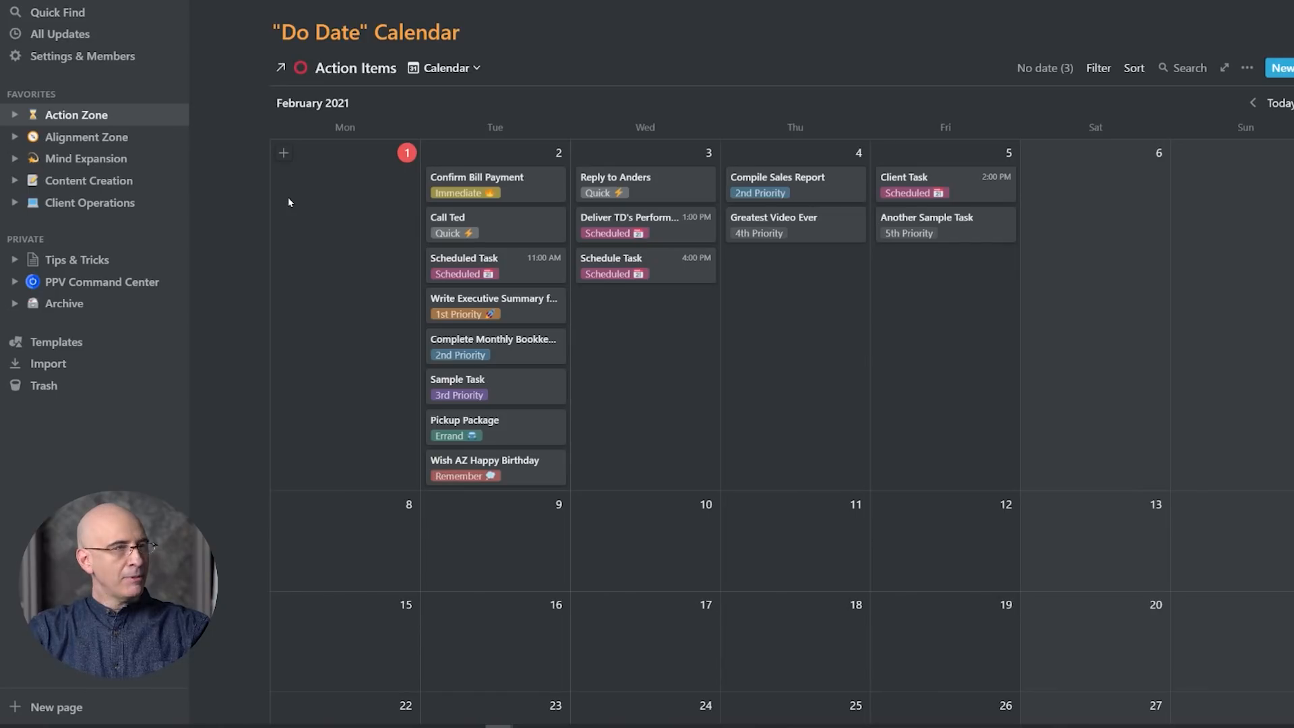
{"action": "key", "text": "alt+Tab"}
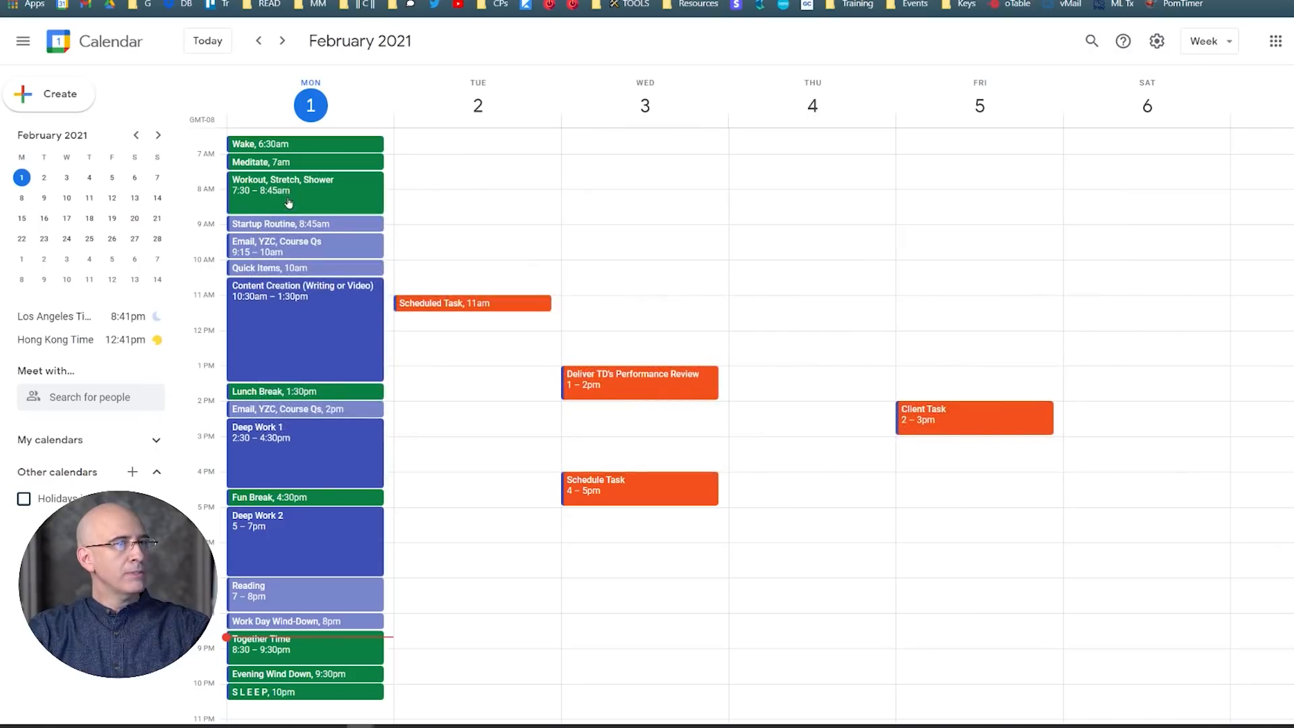
{"action": "key", "text": "alt+Tab"}
{"action": "key", "text": "alt+Tab"}
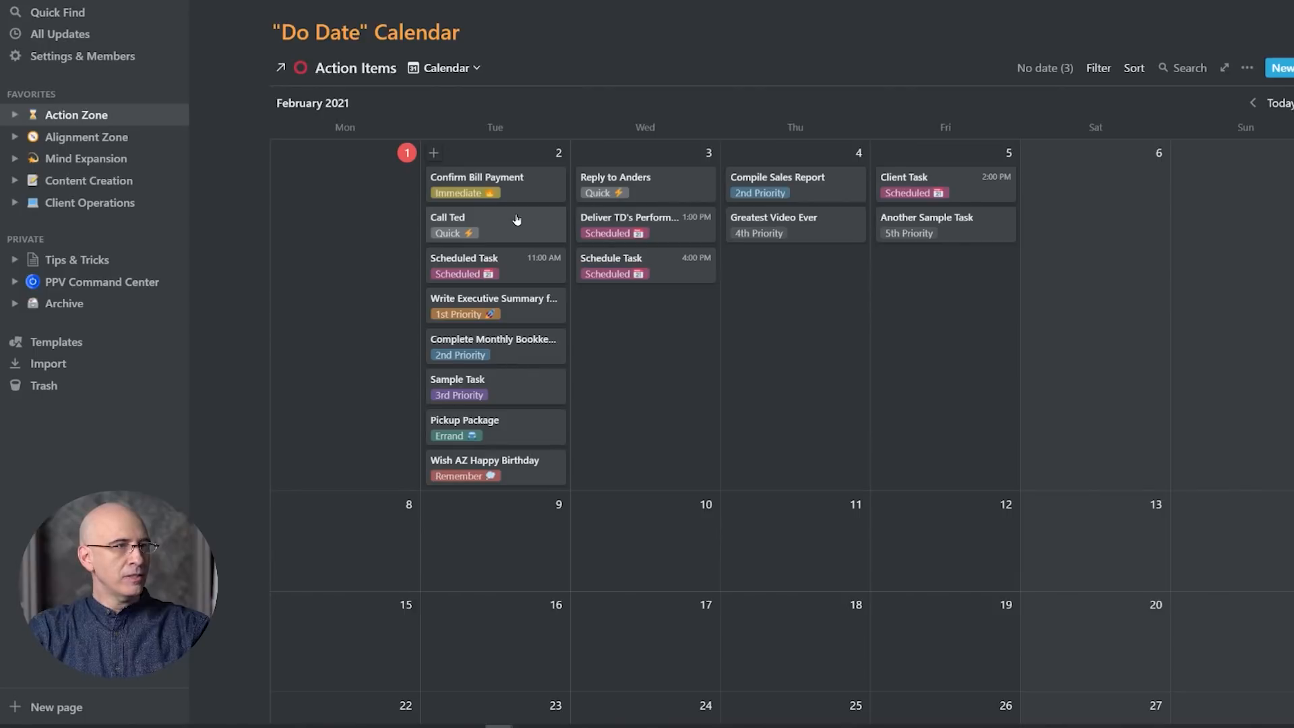
{"action": "key", "text": "alt+Tab"}
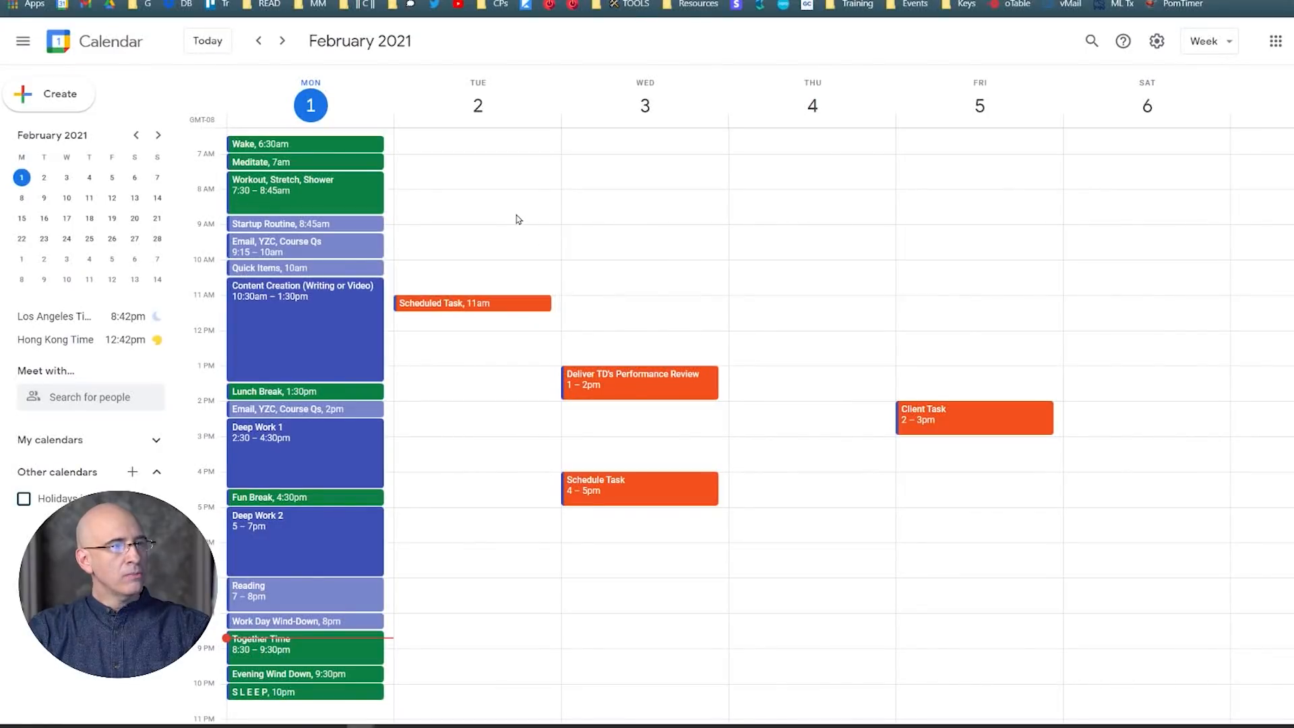
{"action": "key", "text": "alt+Tab"}
{"action": "key", "text": "alt+Tab"}
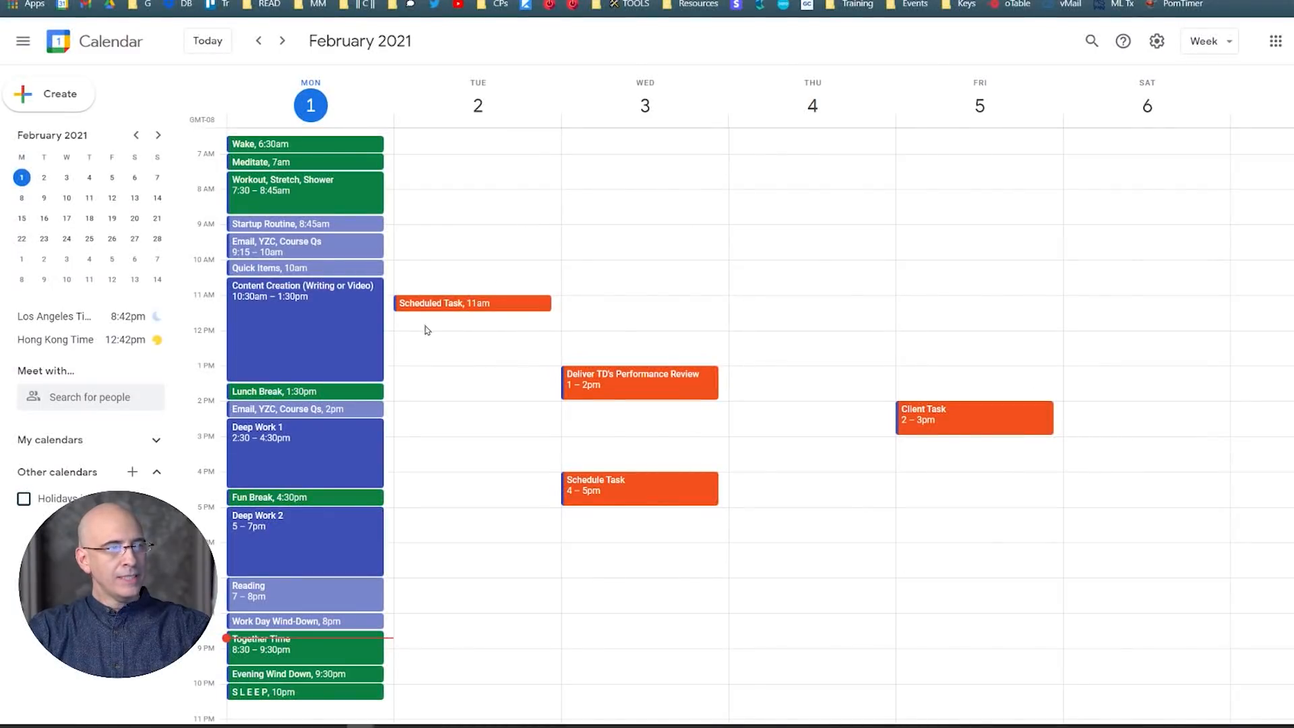
{"action": "key", "text": "alt+Tab"}
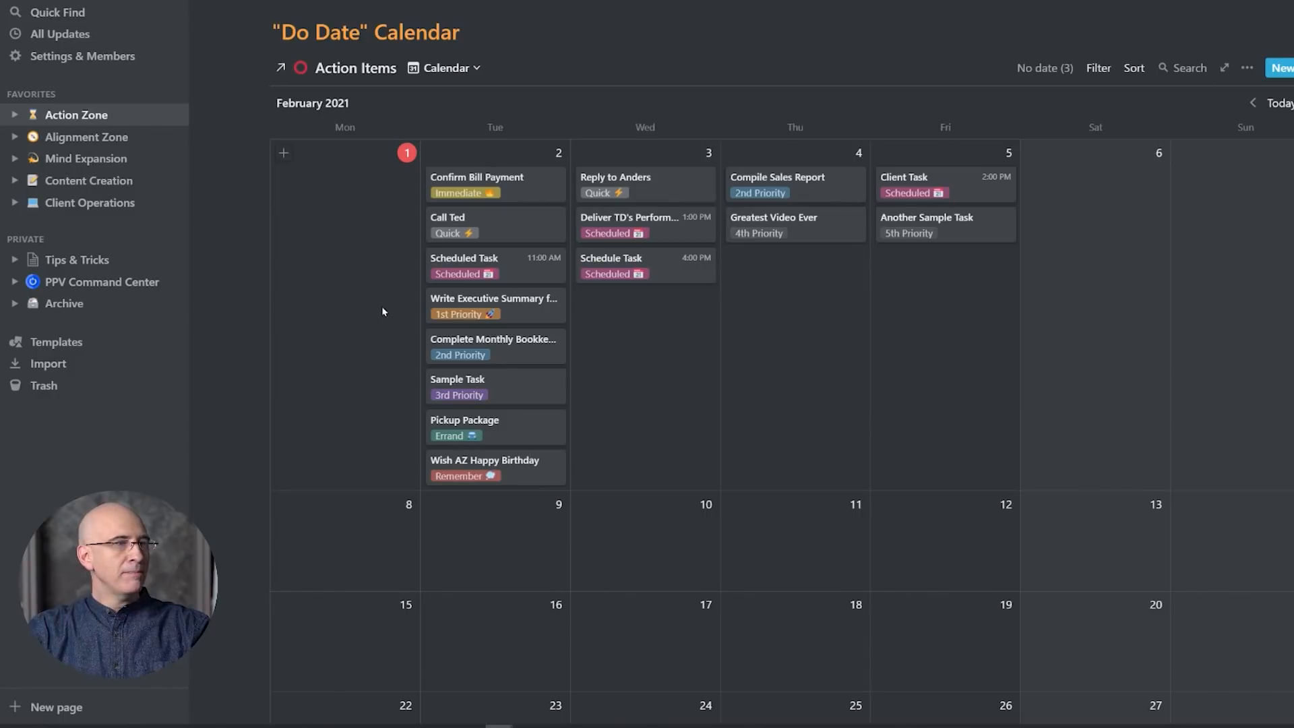
{"action": "key", "text": "alt+Tab"}
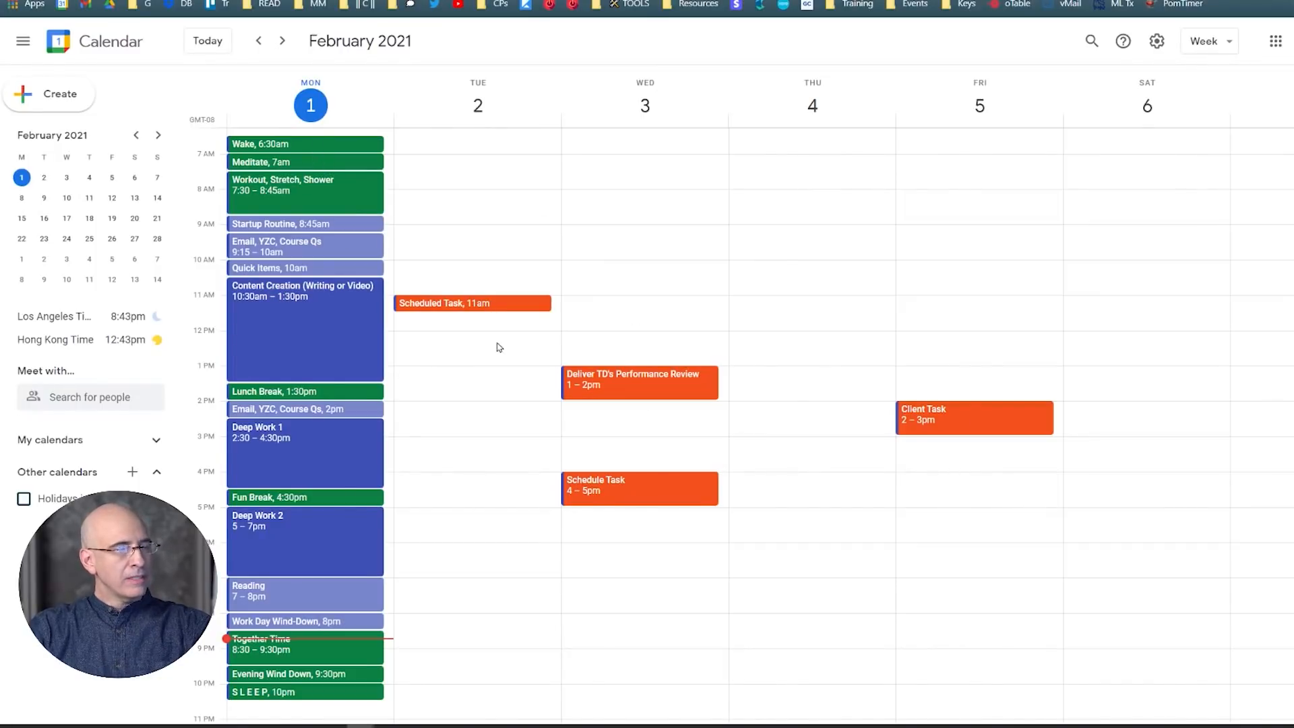
{"action": "key", "text": "alt+Tab"}
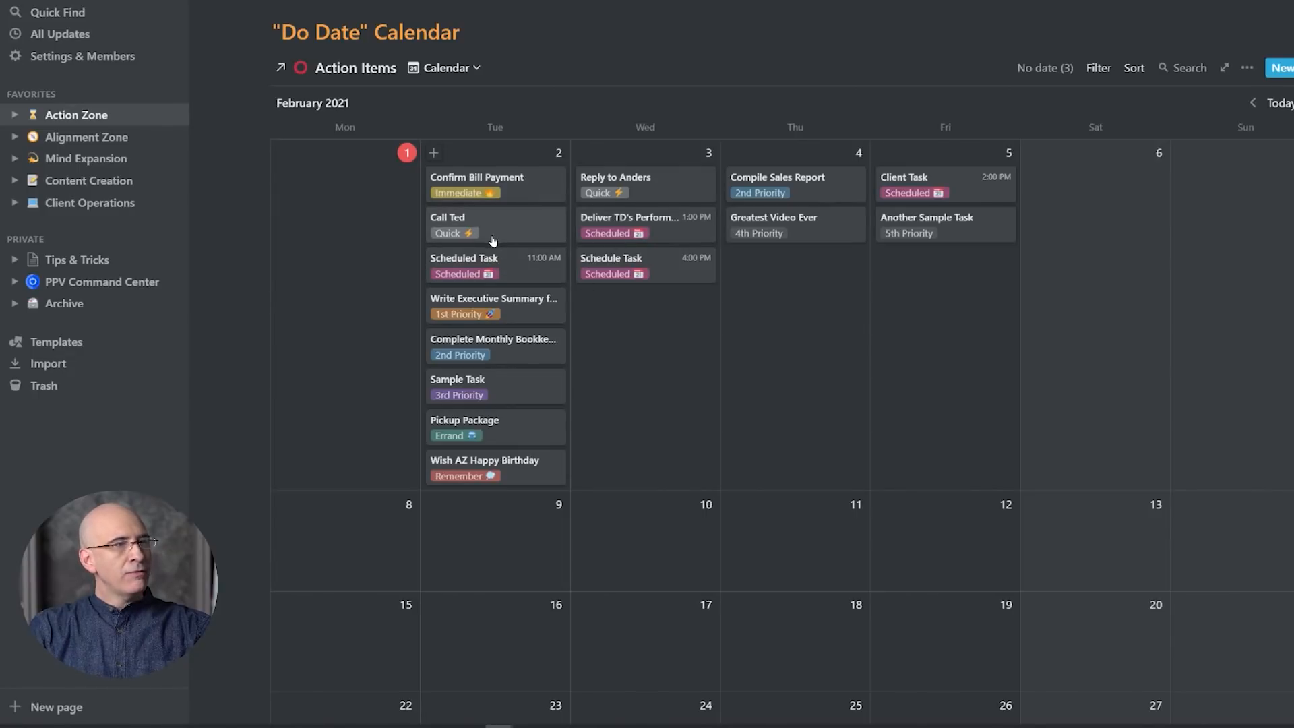
{"action": "key", "text": "alt+Tab"}
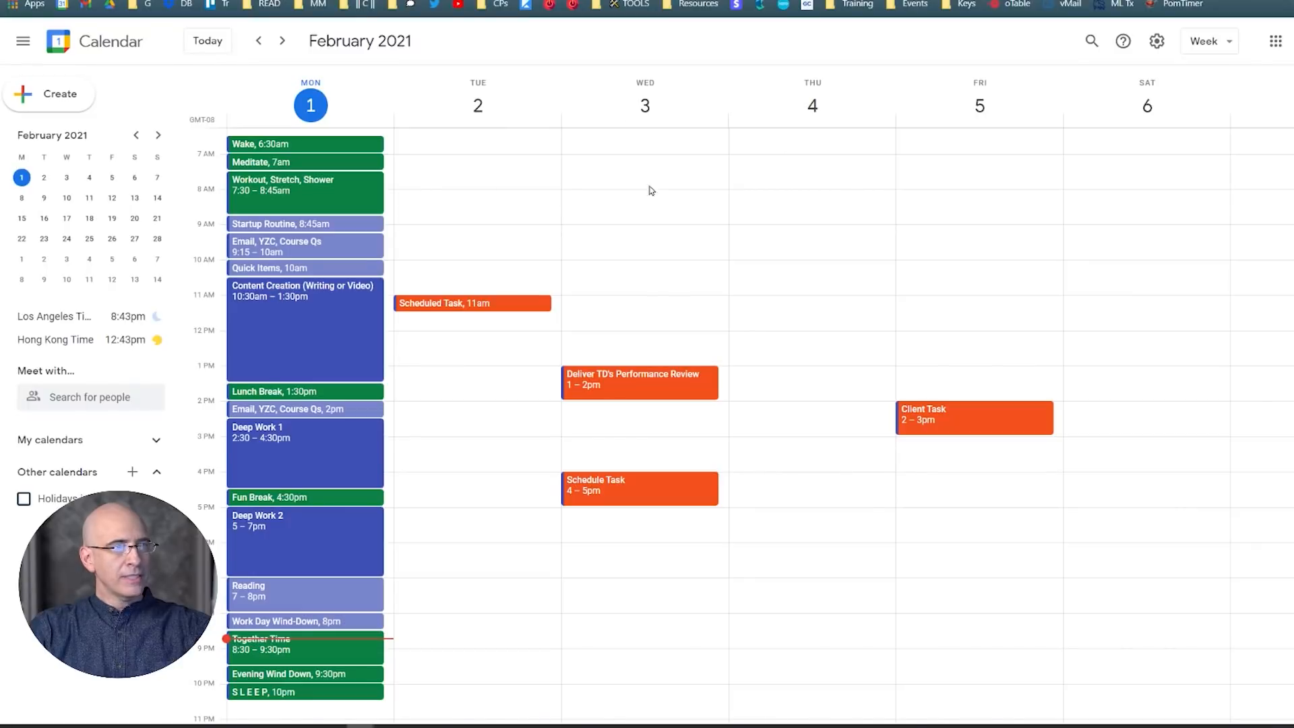
{"action": "key", "text": "alt+Tab"}
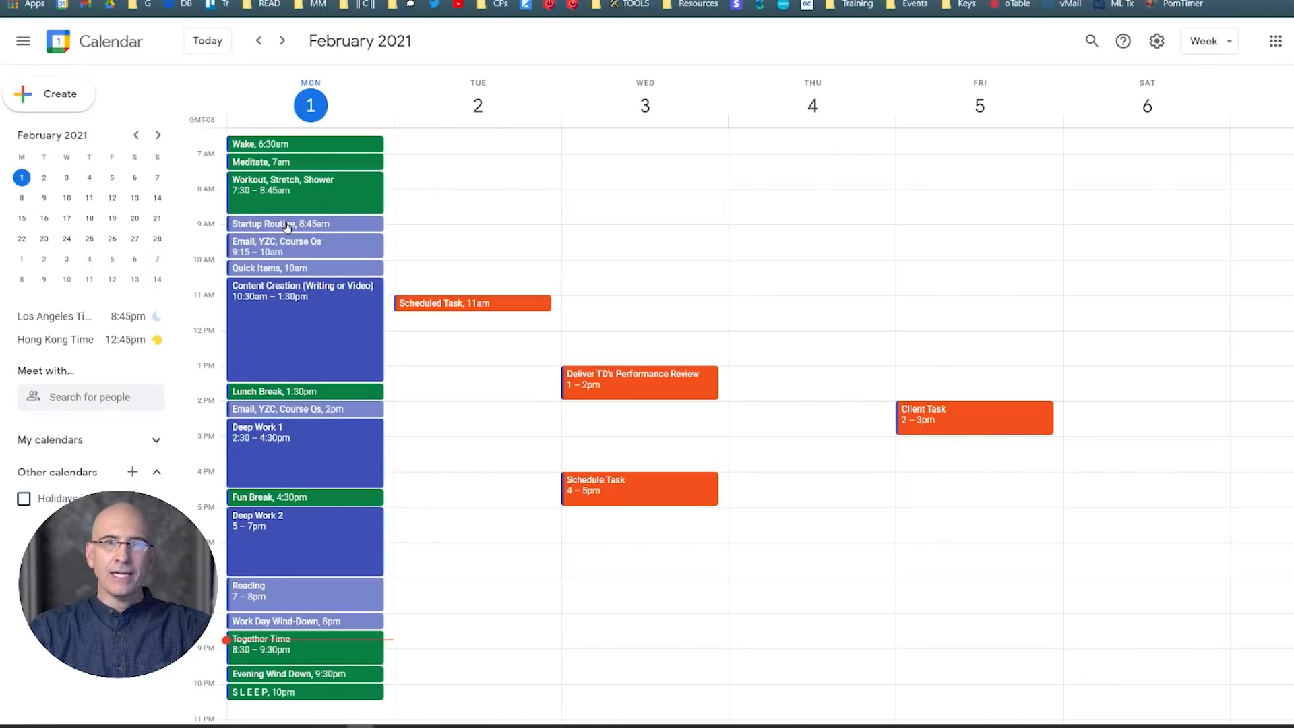
- Move Monday's morning routine blocks, from Wake at 6:30am through Quick Items at 10am, to the same times on Tuesday, February 2
{"action": "scroll", "coordinate": [286, 227], "scroll_direction": "up", "scroll_amount": 1}
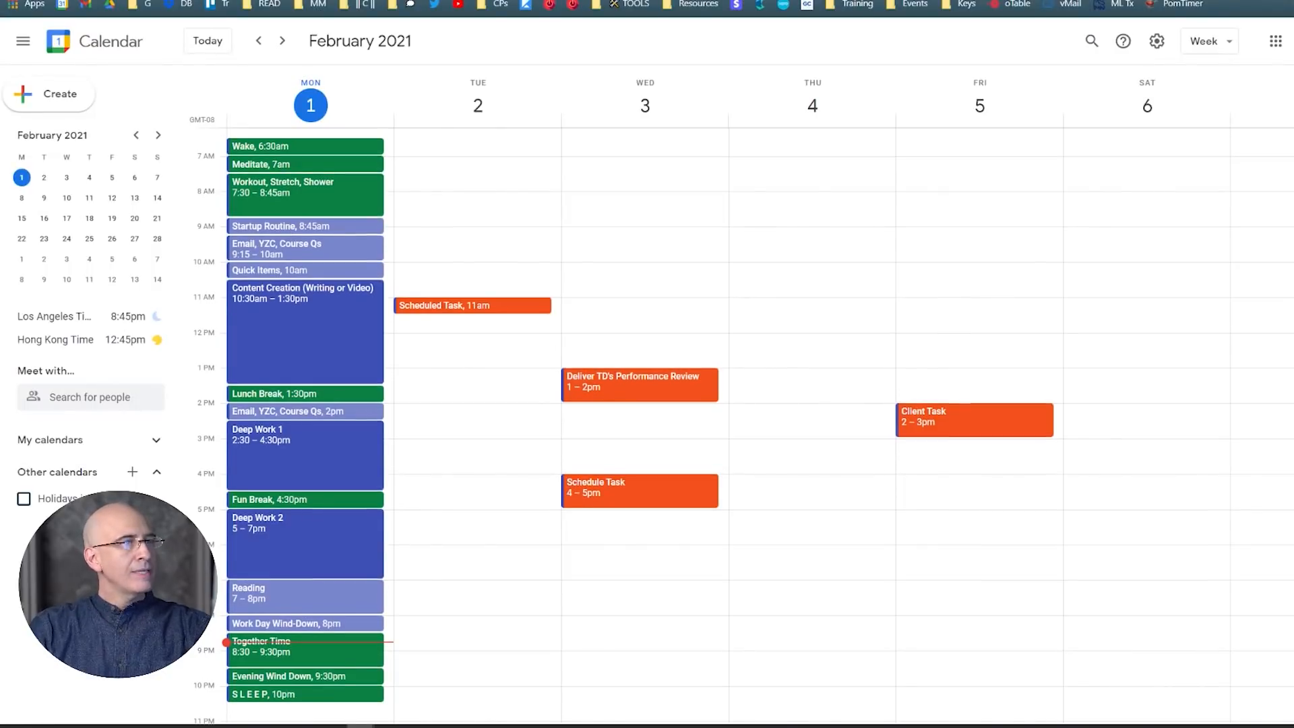
{"action": "left_click_drag", "start_coordinate": [359, 154], "coordinate": [484, 150]}
{"action": "left_click_drag", "start_coordinate": [362, 169], "coordinate": [459, 224]}
{"action": "left_click_drag", "start_coordinate": [357, 241], "coordinate": [449, 248]}
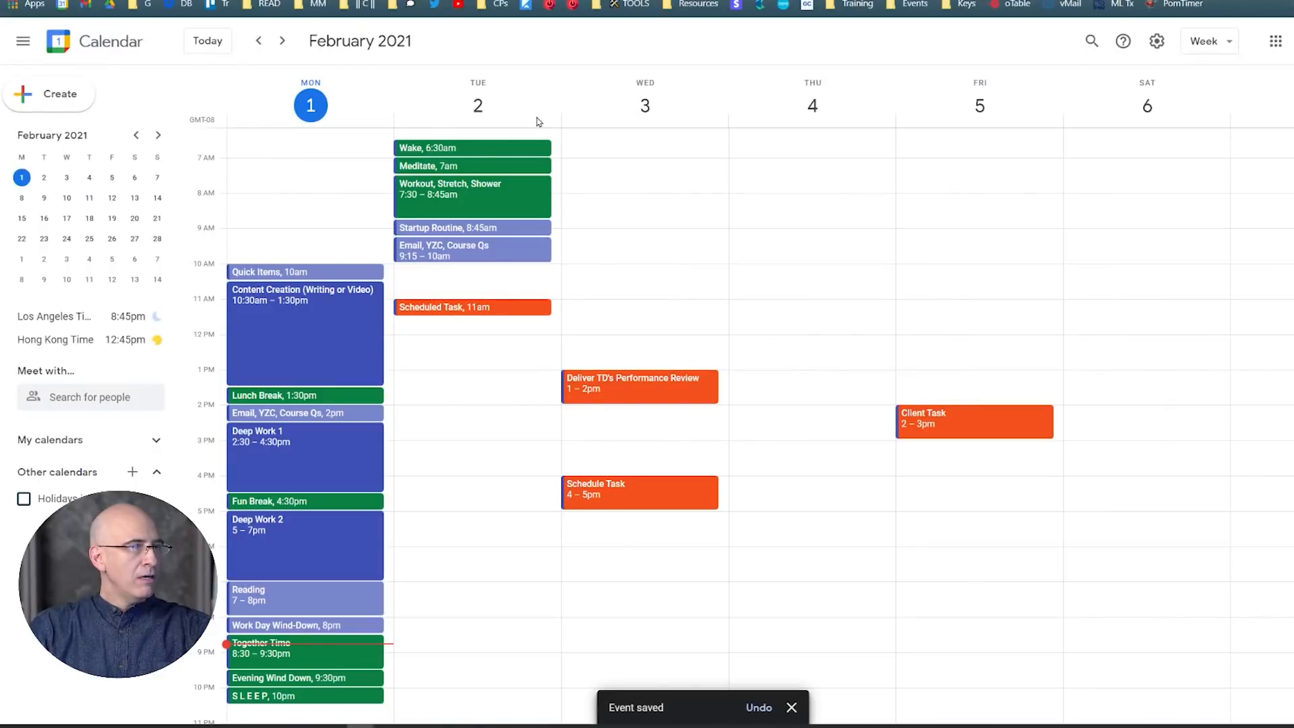
{"action": "left_click_drag", "start_coordinate": [337, 276], "coordinate": [457, 276]}
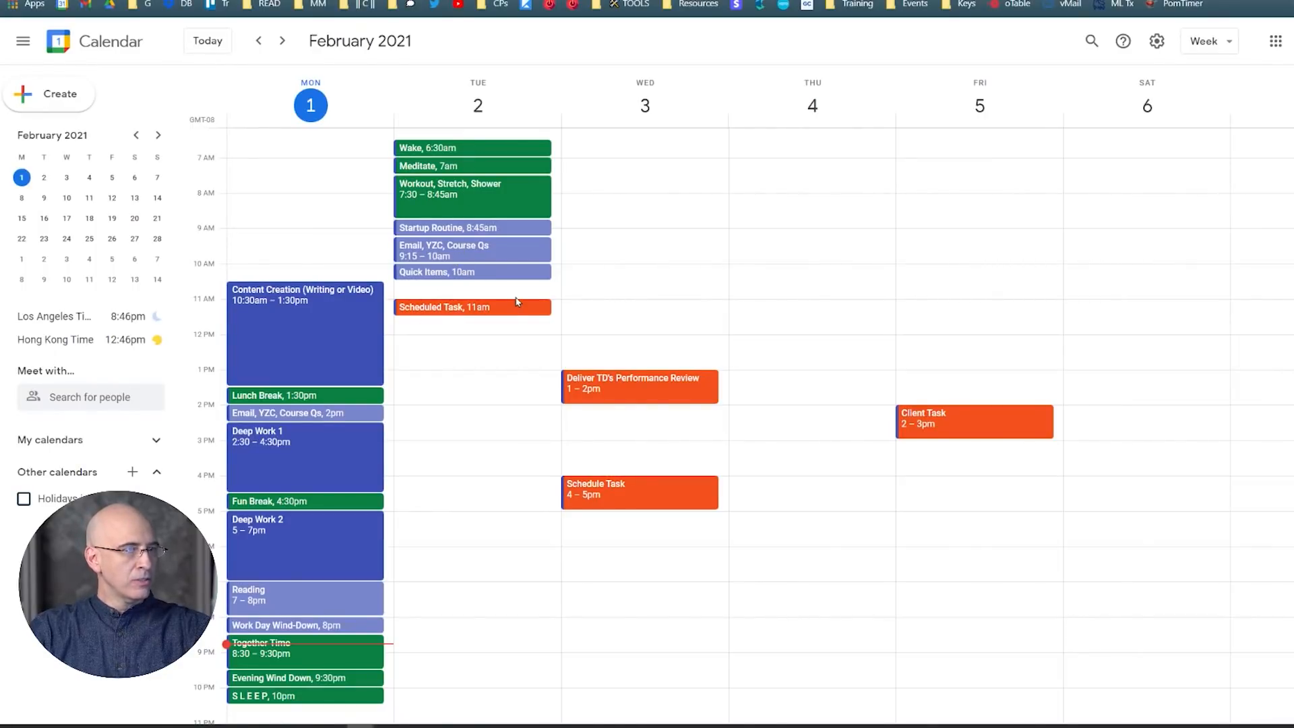
- Move Monday's afternoon blocks, from Lunch Break at 1:30pm through Deep Work 2 at 5–7pm, to the same times on Tuesday
{"action": "left_click_drag", "start_coordinate": [370, 397], "coordinate": [450, 421]}
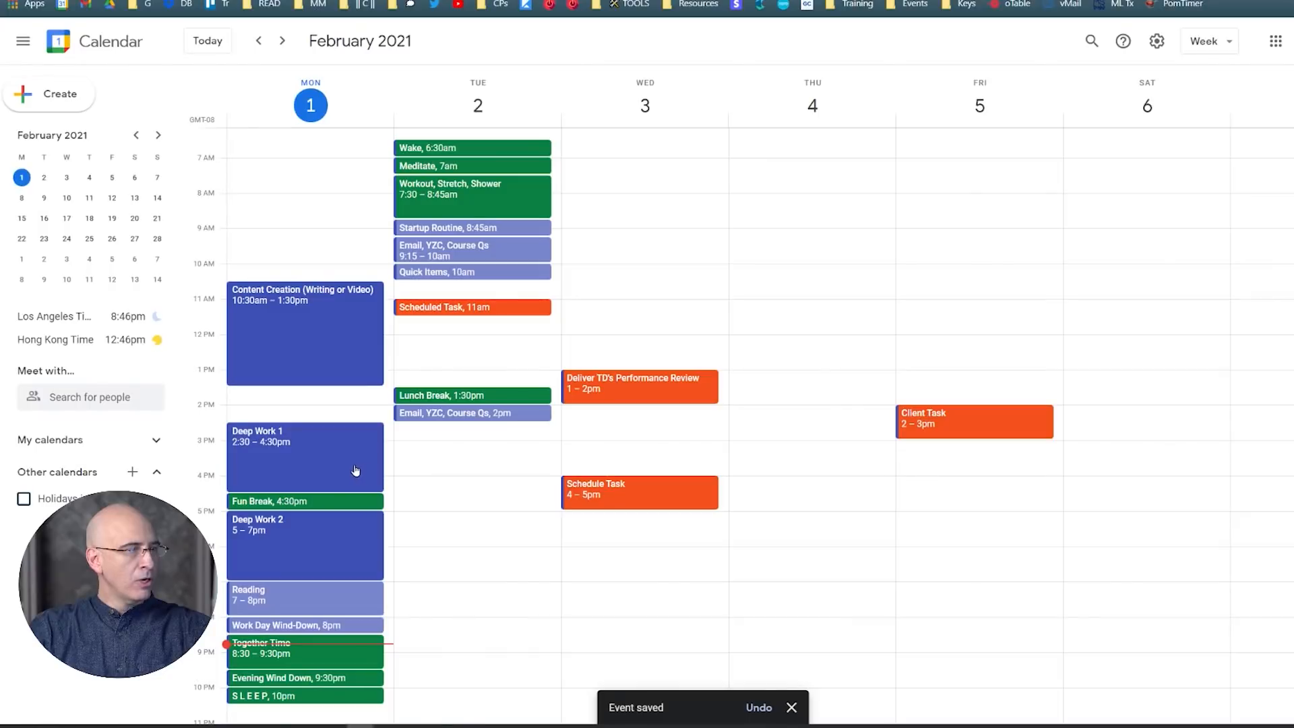
{"action": "left_click_drag", "start_coordinate": [354, 466], "coordinate": [426, 470]}
{"action": "left_click_drag", "start_coordinate": [351, 506], "coordinate": [432, 502]}
{"action": "left_click_drag", "start_coordinate": [370, 530], "coordinate": [442, 537]}
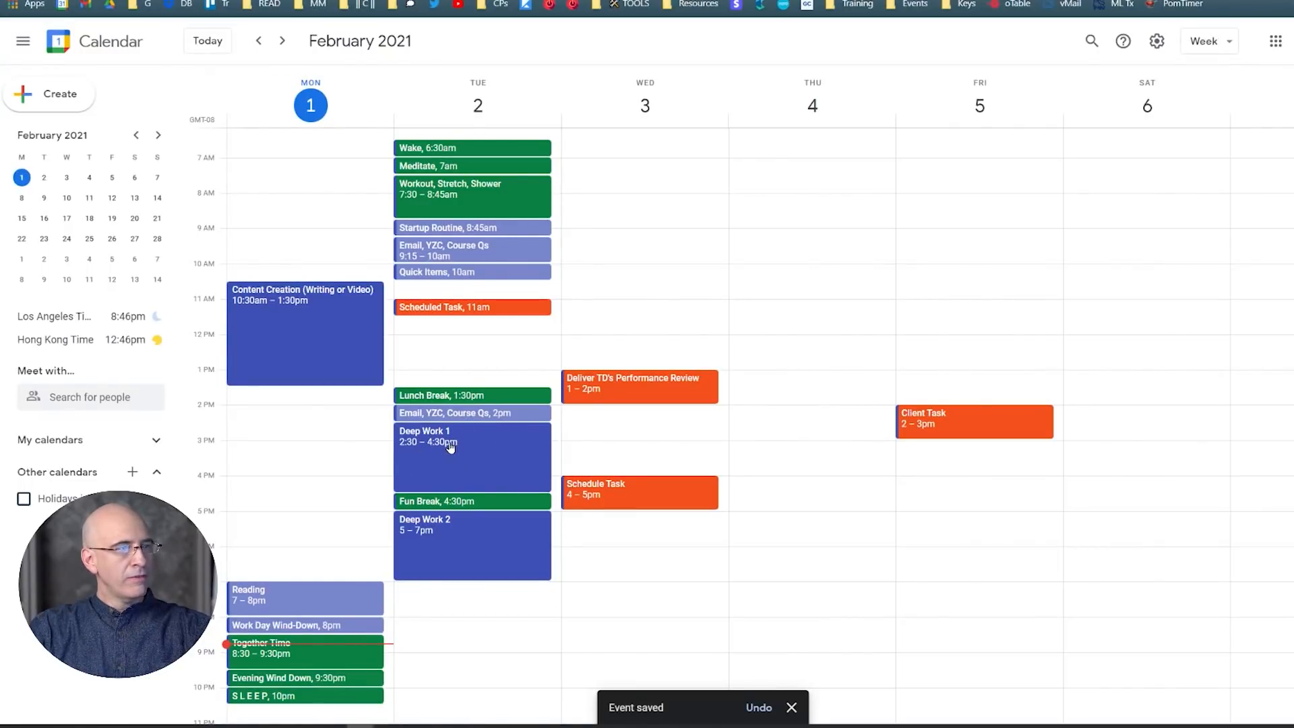
- Move Monday's evening blocks, from Reading at 7pm through SLEEP at 10pm, to the same times on Tuesday
{"action": "left_click_drag", "start_coordinate": [338, 594], "coordinate": [442, 594]}
{"action": "left_click_drag", "start_coordinate": [370, 631], "coordinate": [433, 628]}
{"action": "left_click_drag", "start_coordinate": [377, 660], "coordinate": [440, 678]}
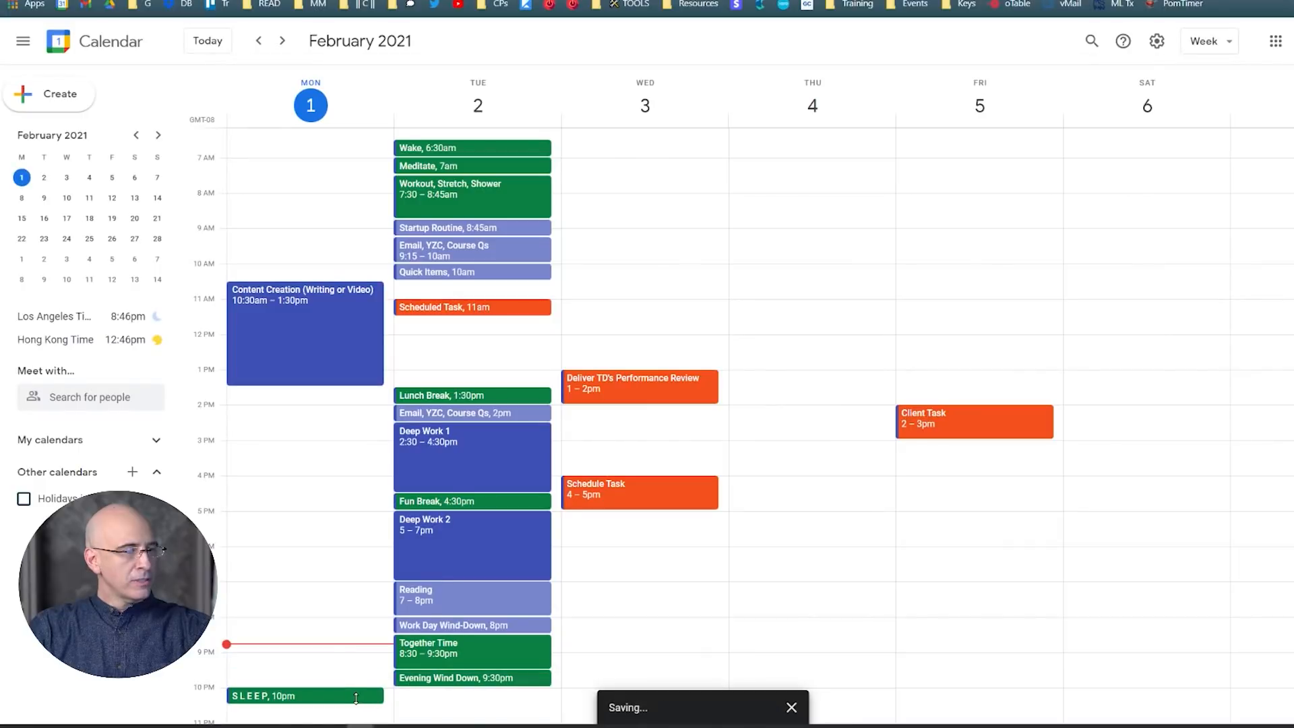
{"action": "left_click_drag", "start_coordinate": [371, 699], "coordinate": [438, 698]}
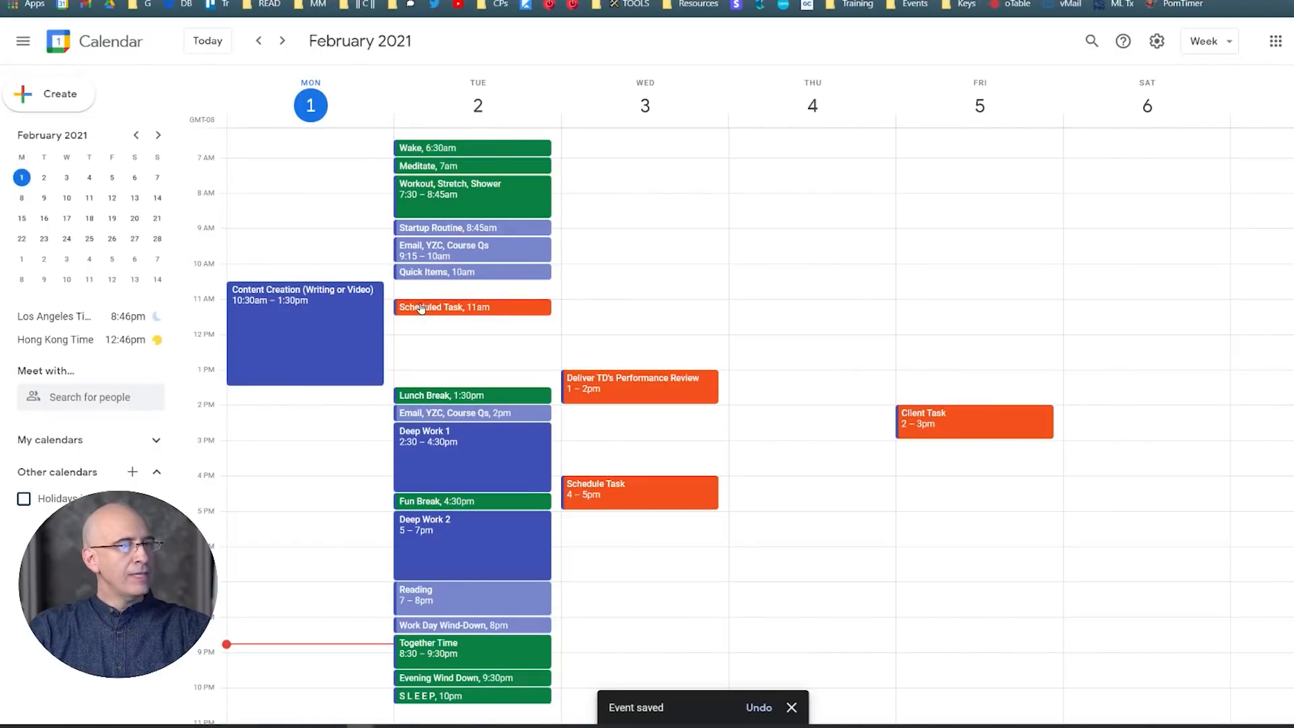
- Move the Content Creation (Writing or Video) block to Tuesday, running 10:30am–1:30pm and overlapping the 11am Scheduled Task
{"action": "left_click_drag", "start_coordinate": [357, 385], "coordinate": [349, 349]}
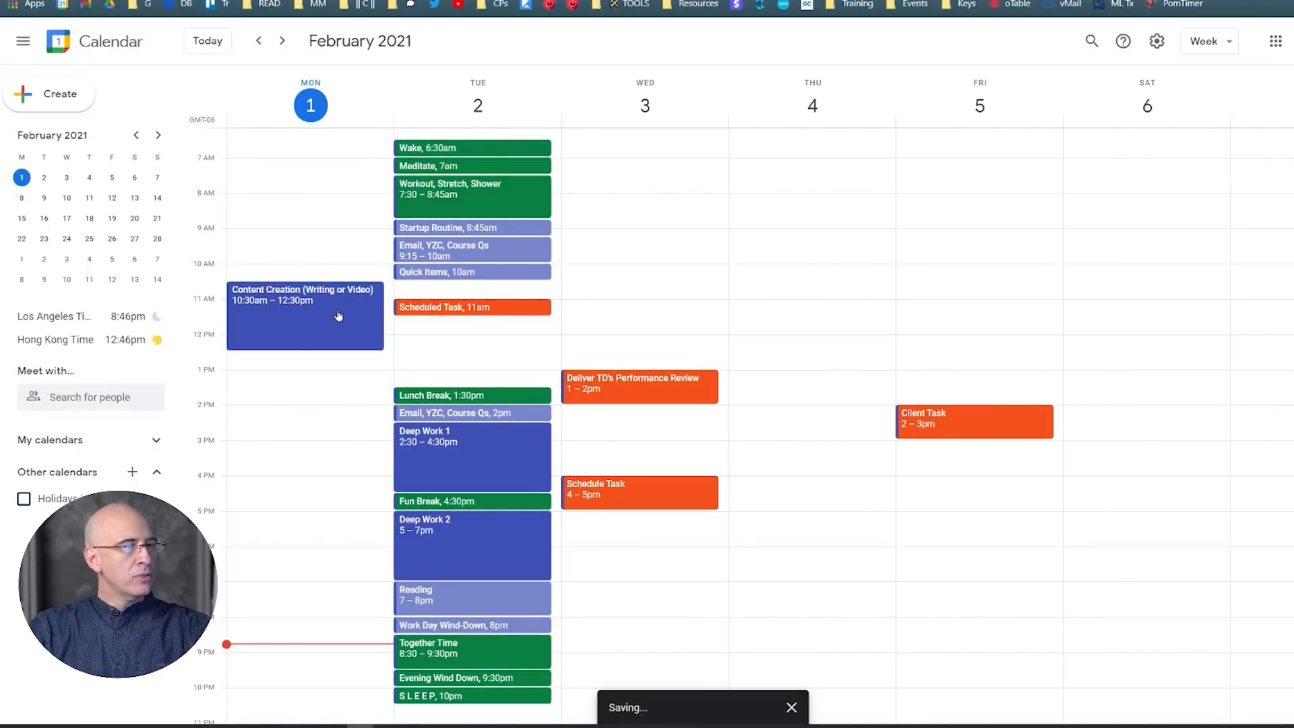
{"action": "left_click_drag", "start_coordinate": [333, 294], "coordinate": [418, 330]}
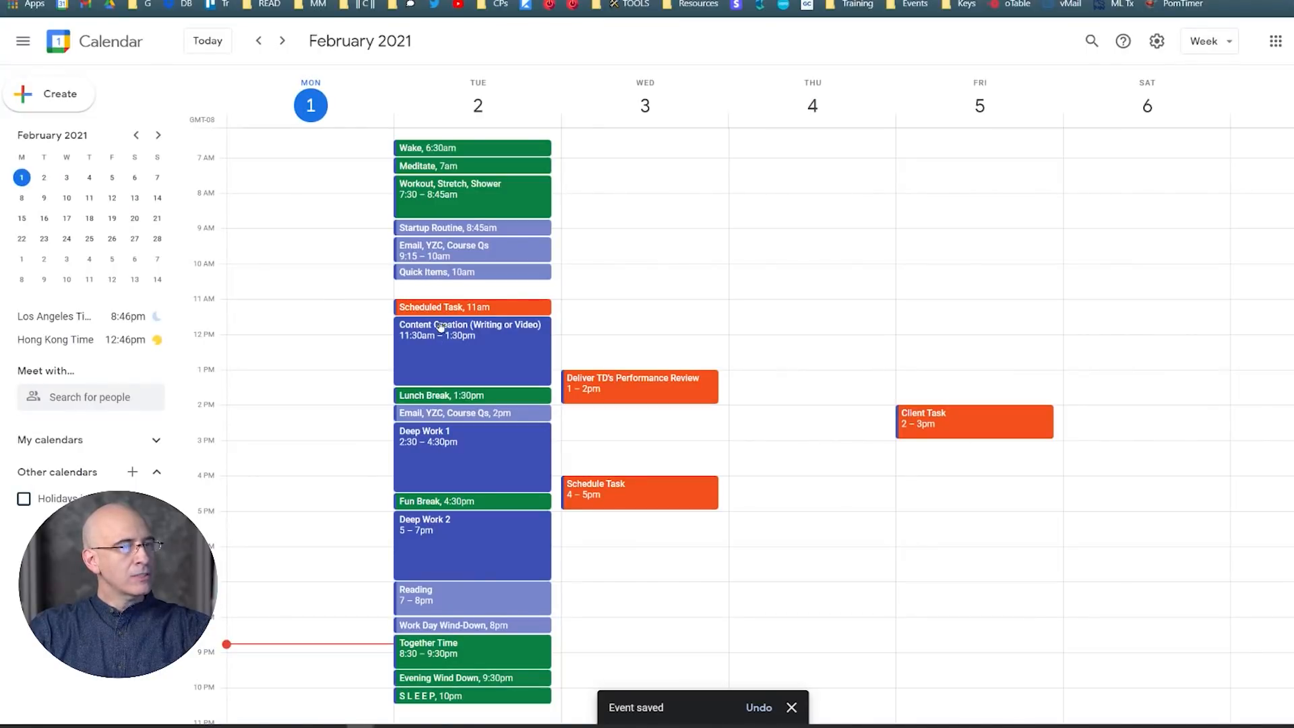
{"action": "key", "text": "ctrl+z"}
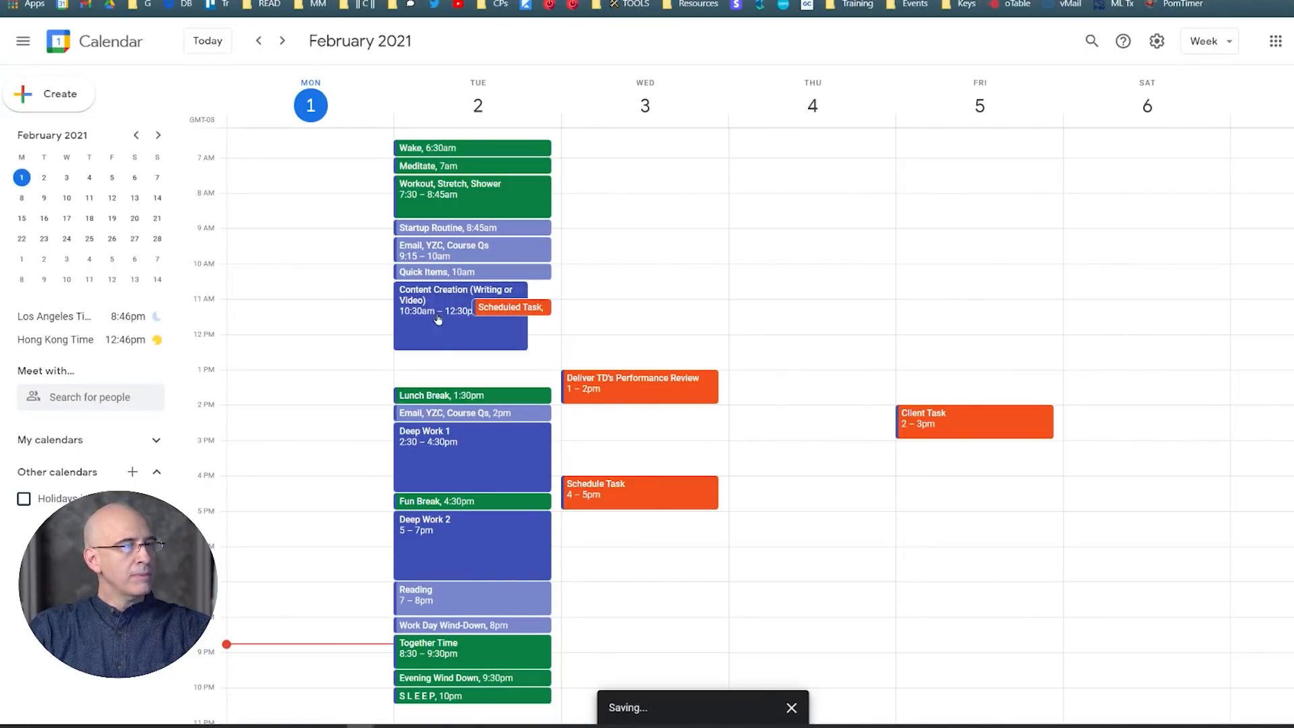
{"action": "left_click_drag", "start_coordinate": [438, 349], "coordinate": [441, 382]}
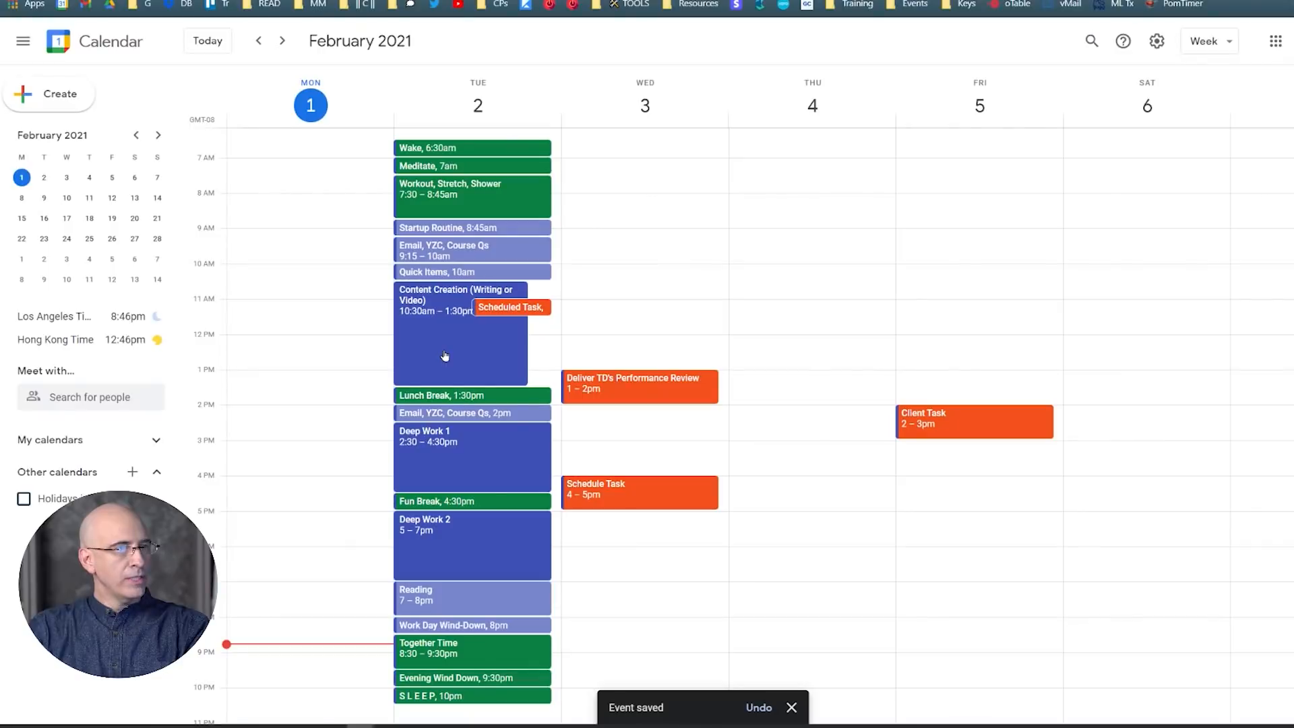
- Rename Tuesday's Content Creation event to "Deep Work (Morning)" and save it
{"action": "left_click", "coordinate": [435, 297]}
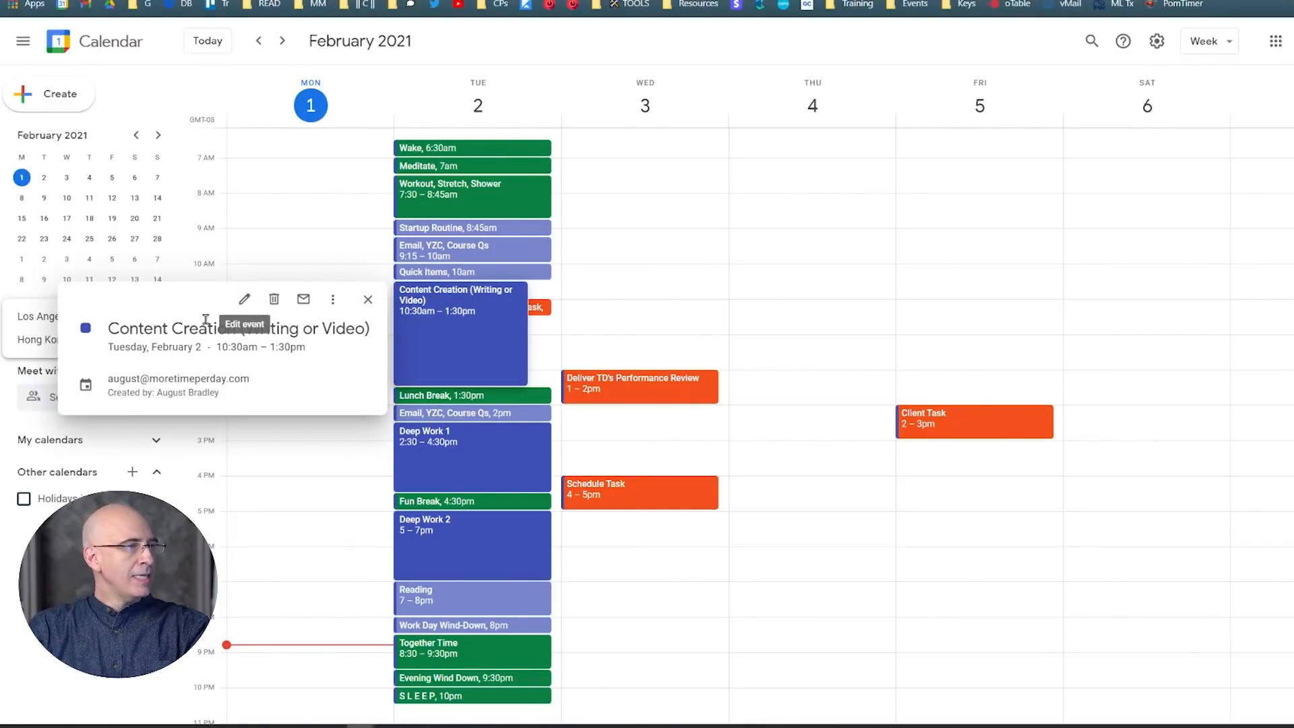
{"action": "left_click", "coordinate": [244, 299]}
{"action": "triple_click", "coordinate": [217, 44]}
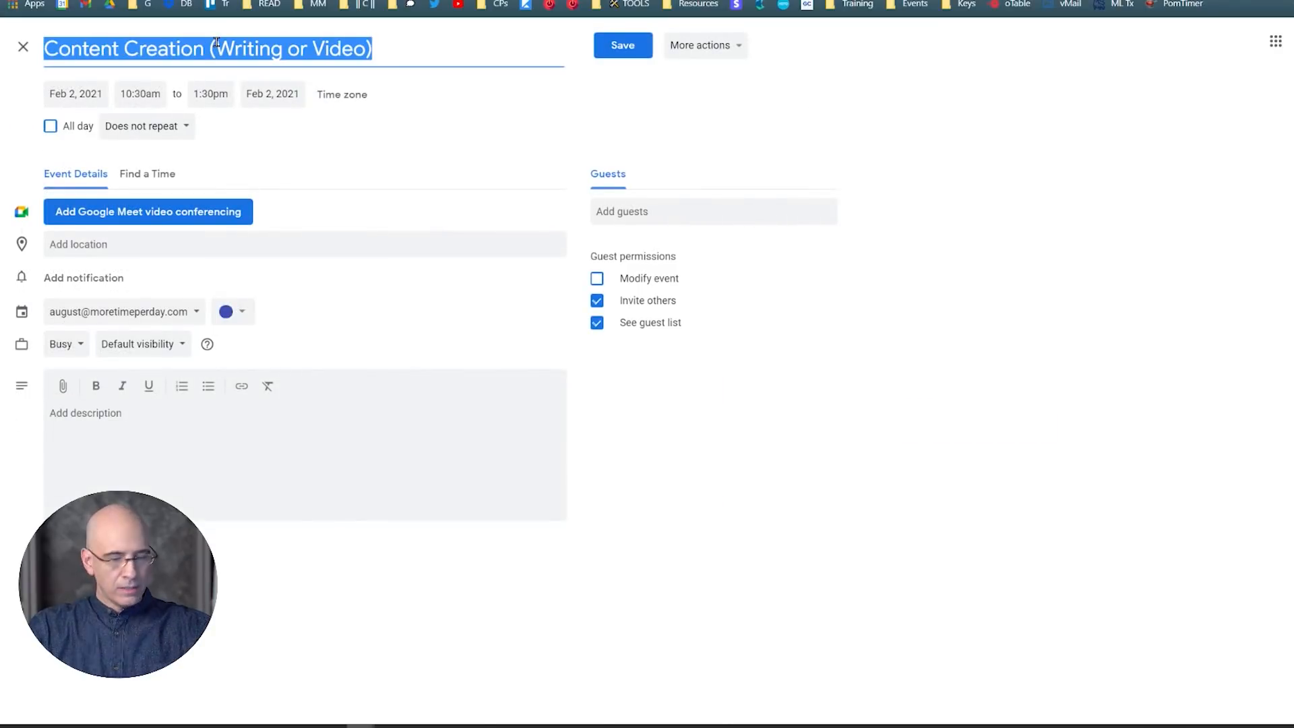
{"action": "type", "text": "Deep Wor"}
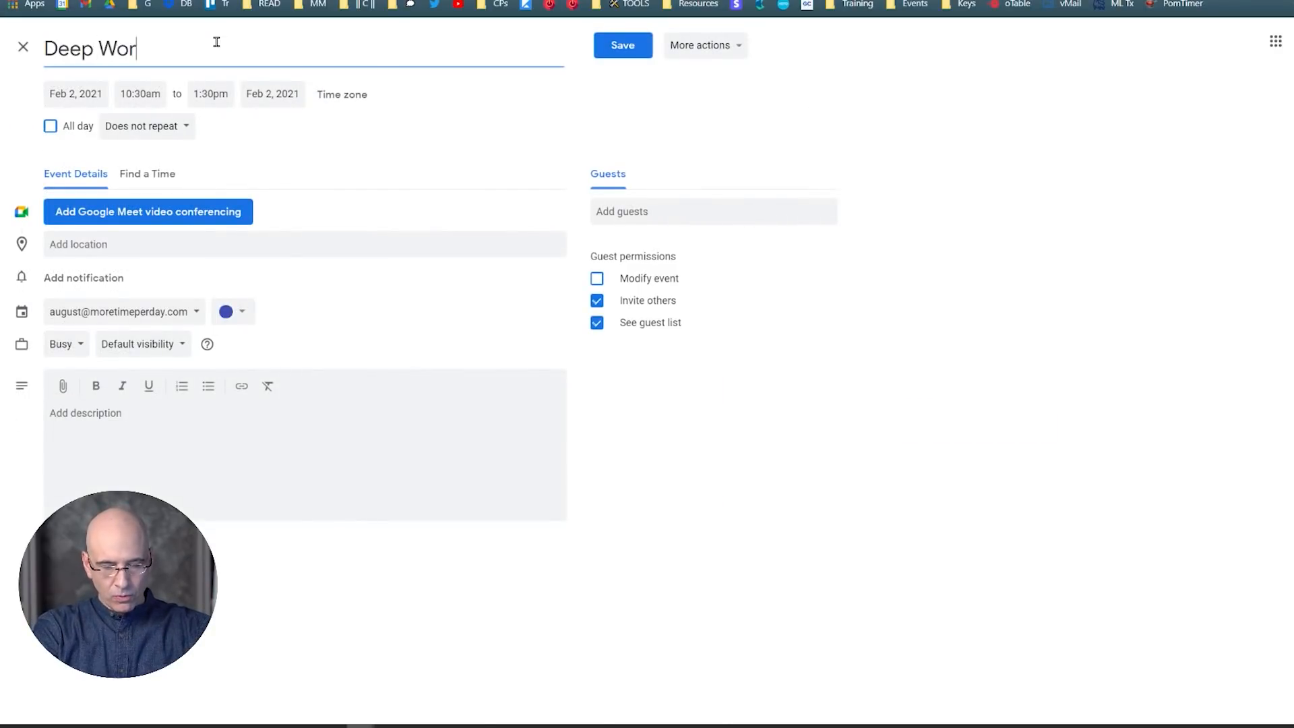
{"action": "type", "text": "k (Morning)"}
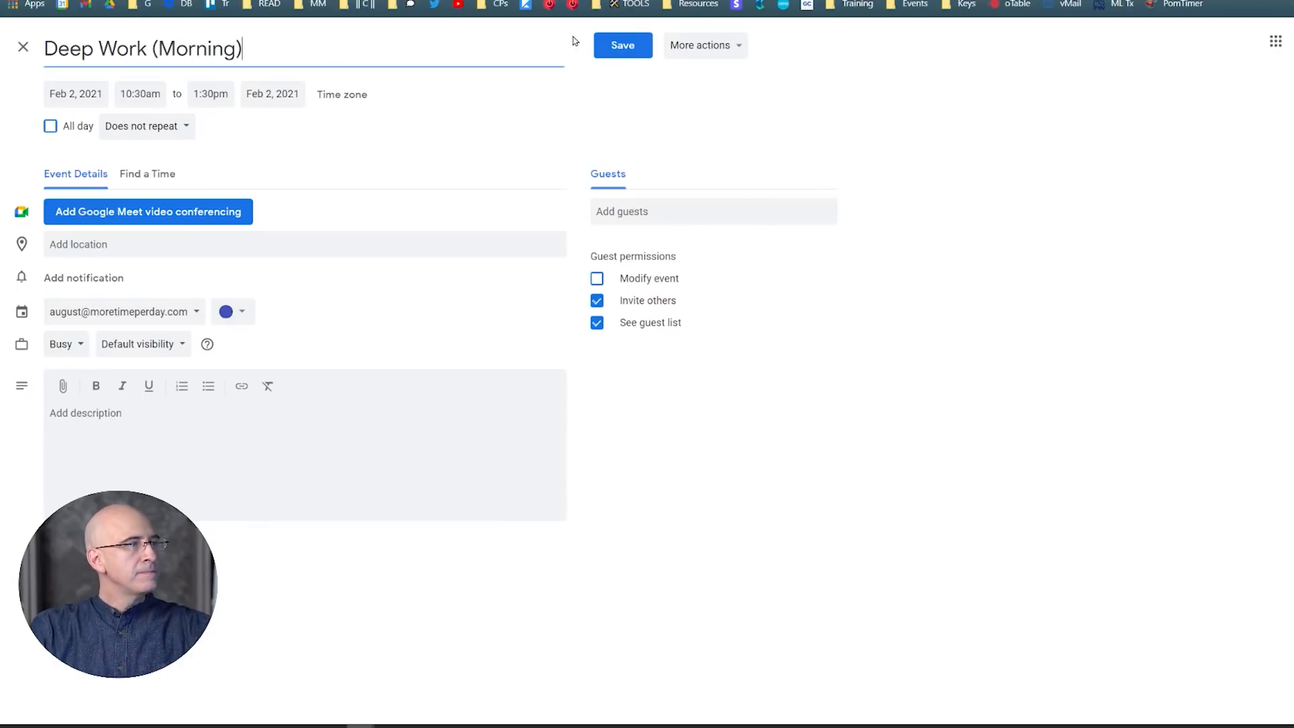
{"action": "left_click", "coordinate": [624, 46]}
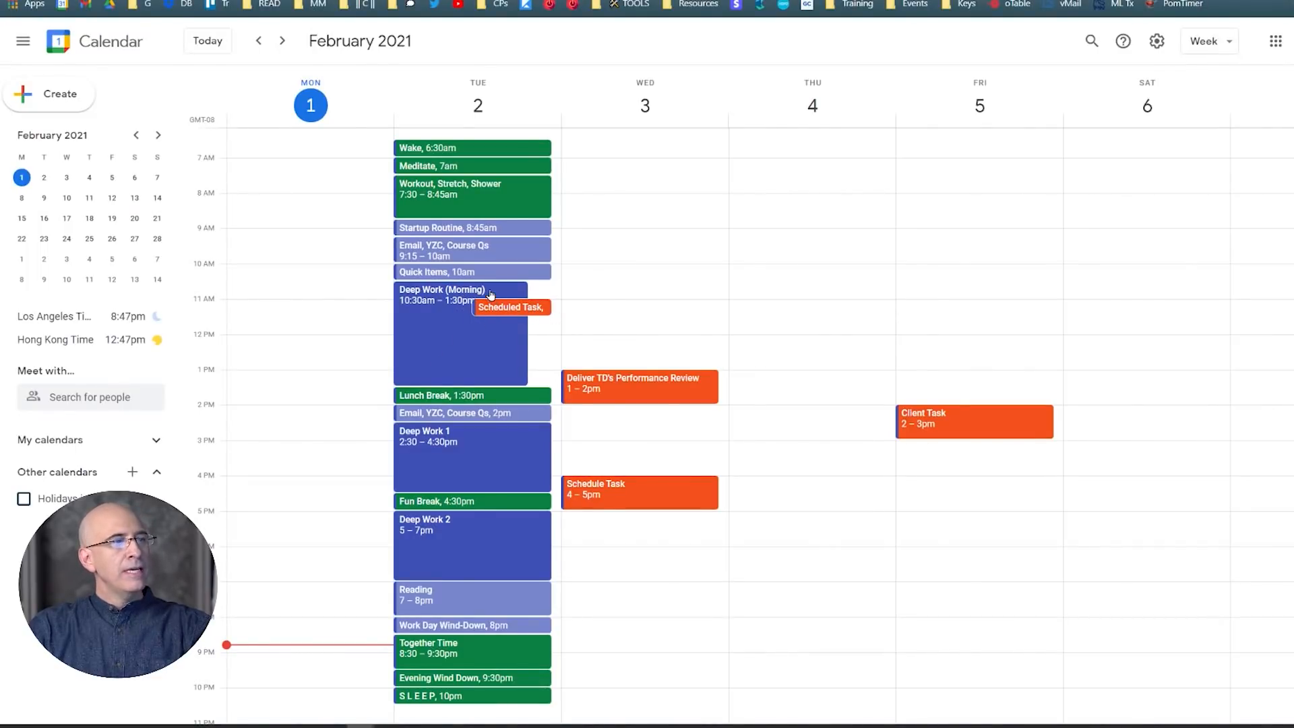
- Shorten Tuesday's Deep Work (Morning) block to two hours and shift it to 11:30am–1:30pm, directly after the Scheduled Task
{"action": "left_click", "coordinate": [459, 369]}
{"action": "left_click_drag", "start_coordinate": [457, 383], "coordinate": [457, 347]}
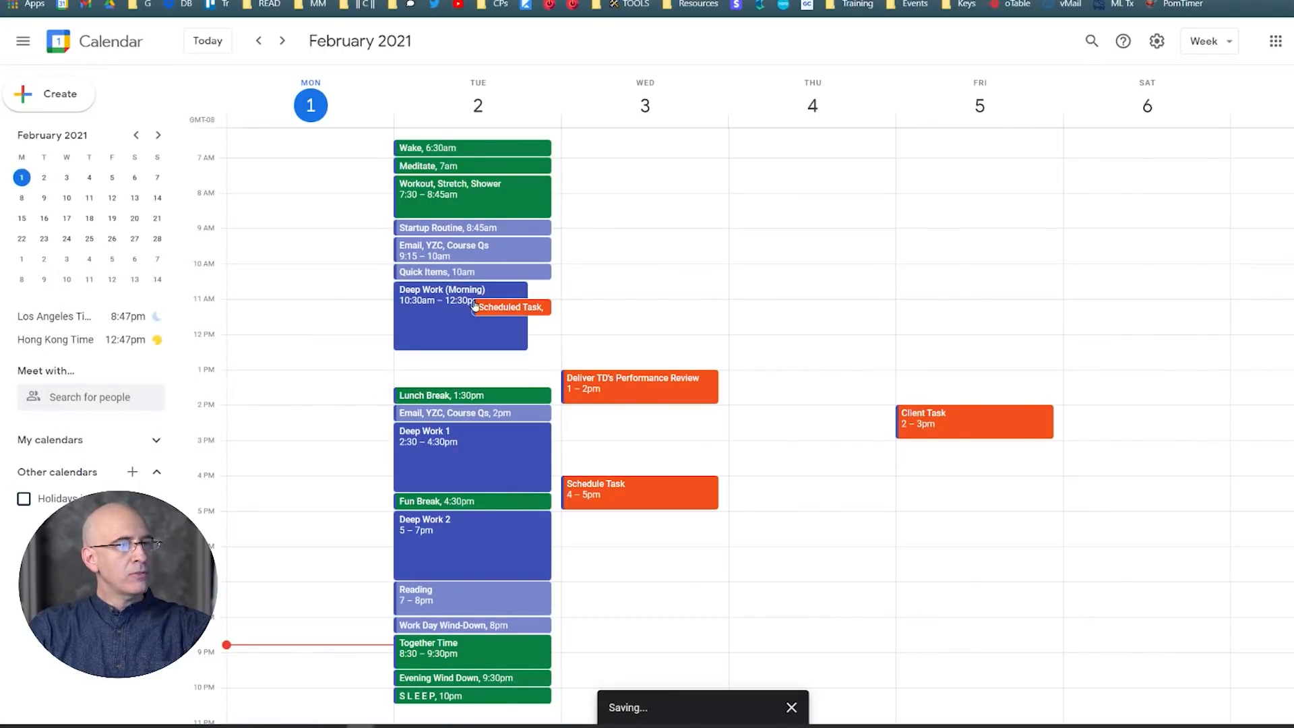
{"action": "left_click_drag", "start_coordinate": [490, 298], "coordinate": [495, 335]}
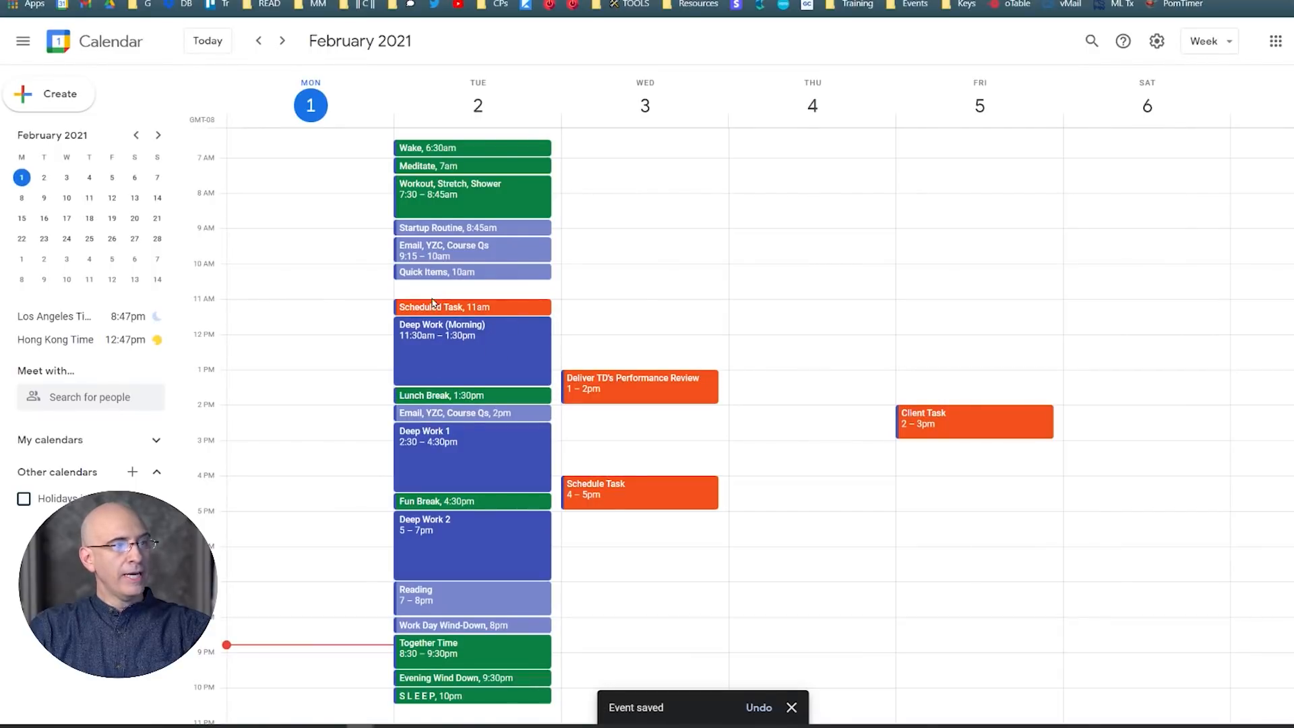
- Create a "Prep" event on Tuesday from 10:30am to 11:00am and color it orange like the Scheduled Task
{"action": "left_click", "coordinate": [459, 288]}
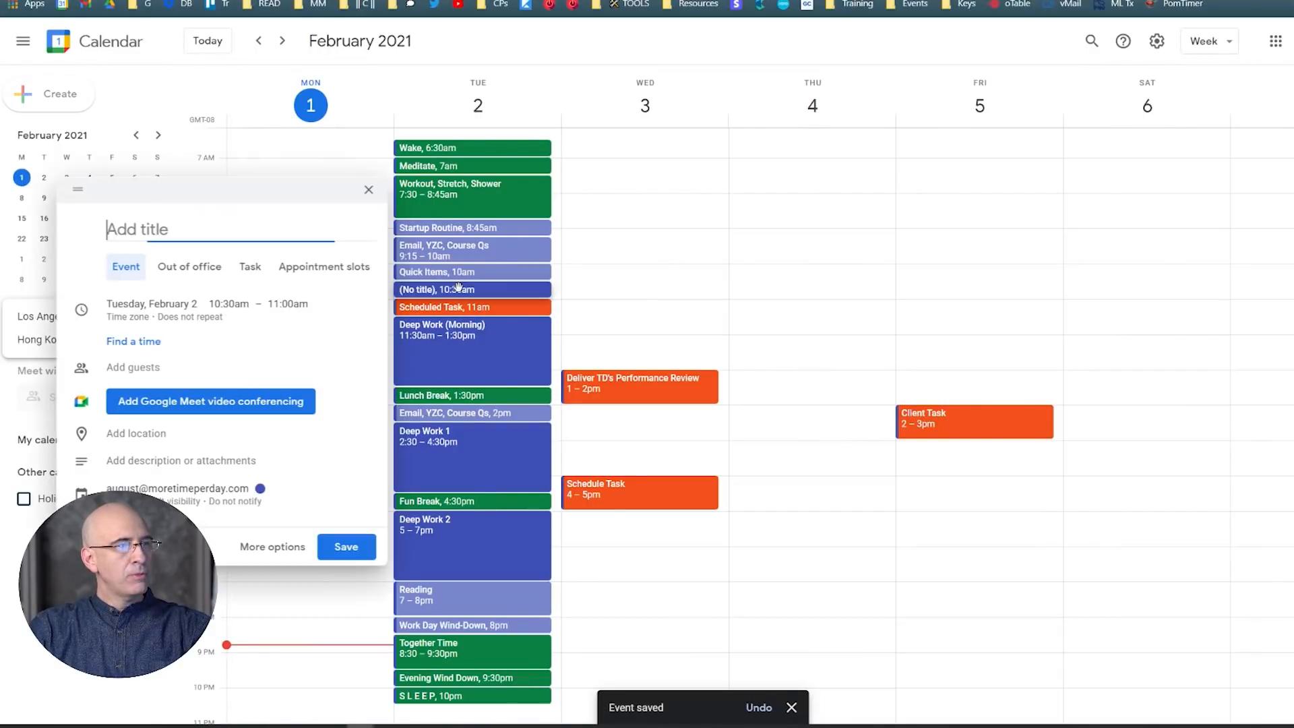
{"action": "type", "text": "Prep"}
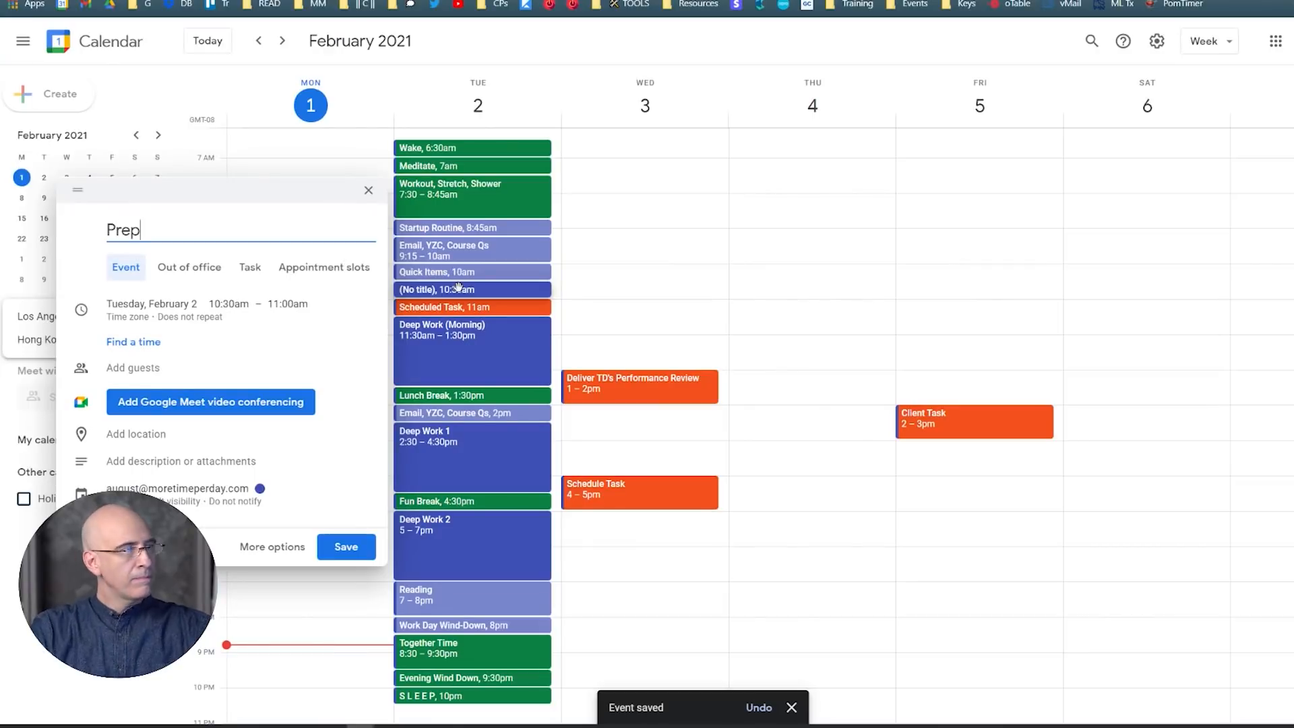
{"action": "key", "text": "Return"}
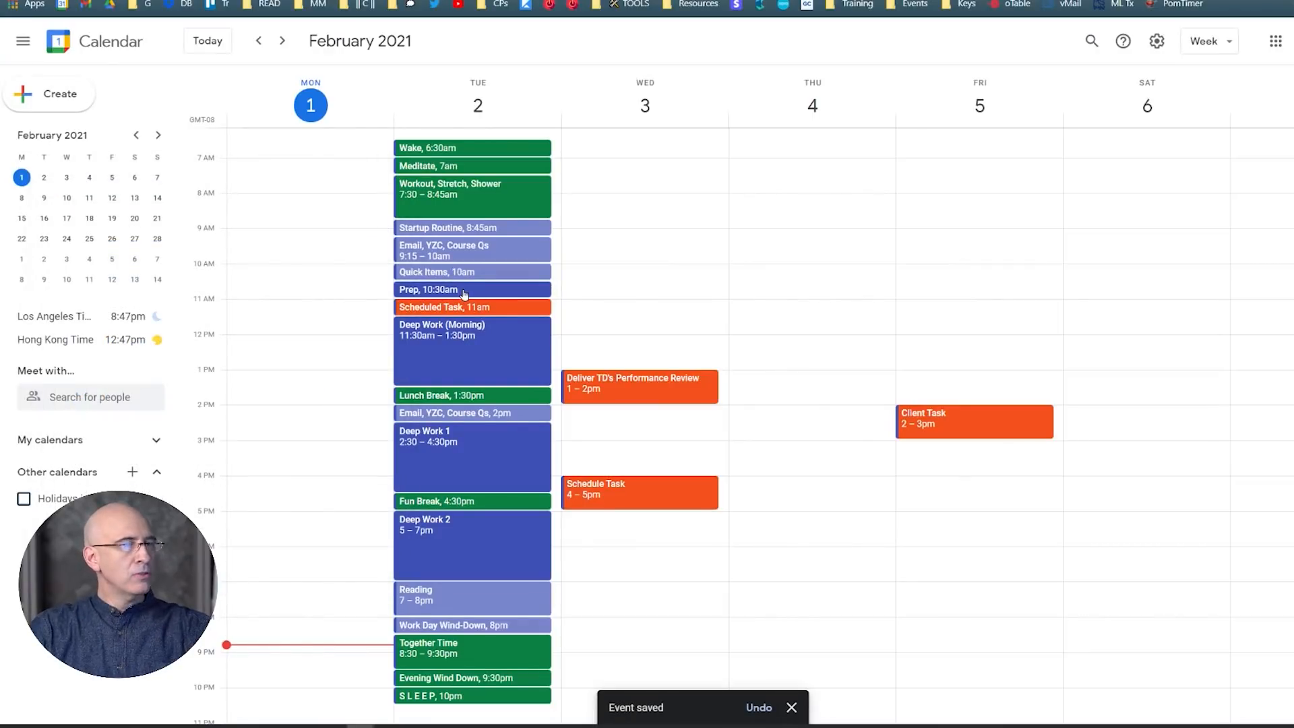
{"action": "right_click", "coordinate": [465, 294]}
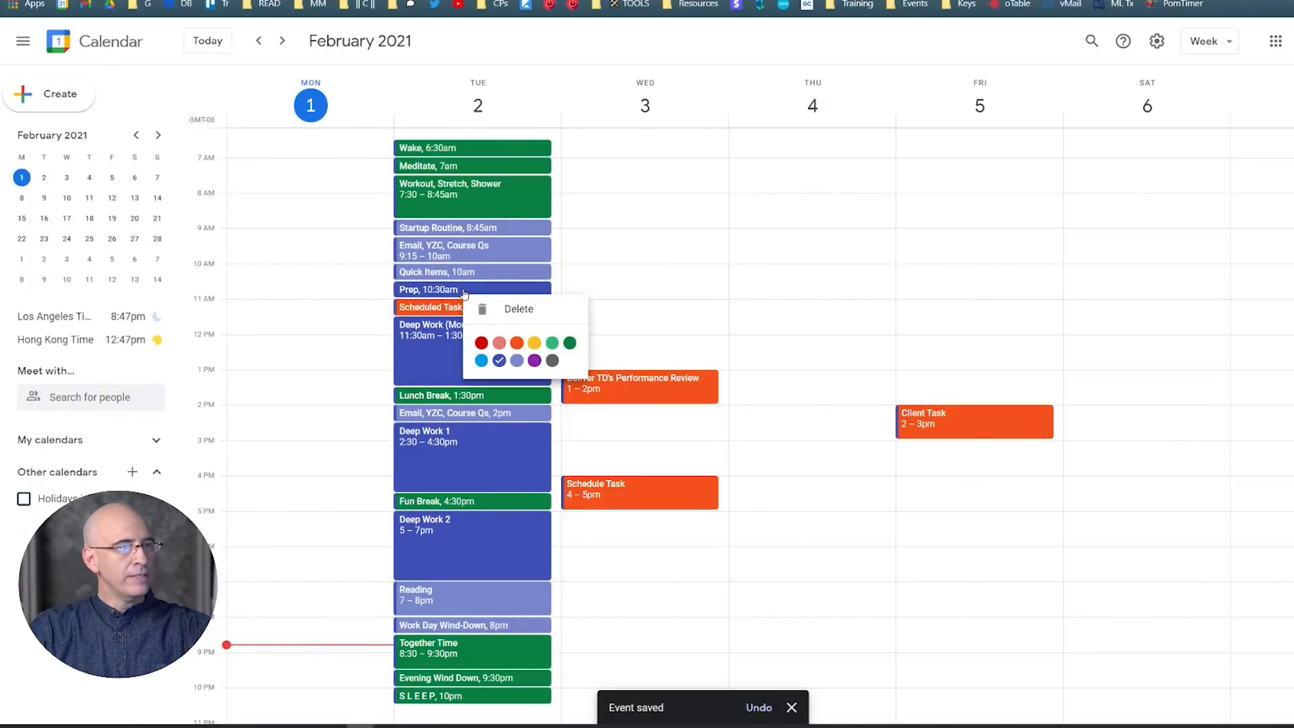
{"action": "left_click", "coordinate": [516, 341]}
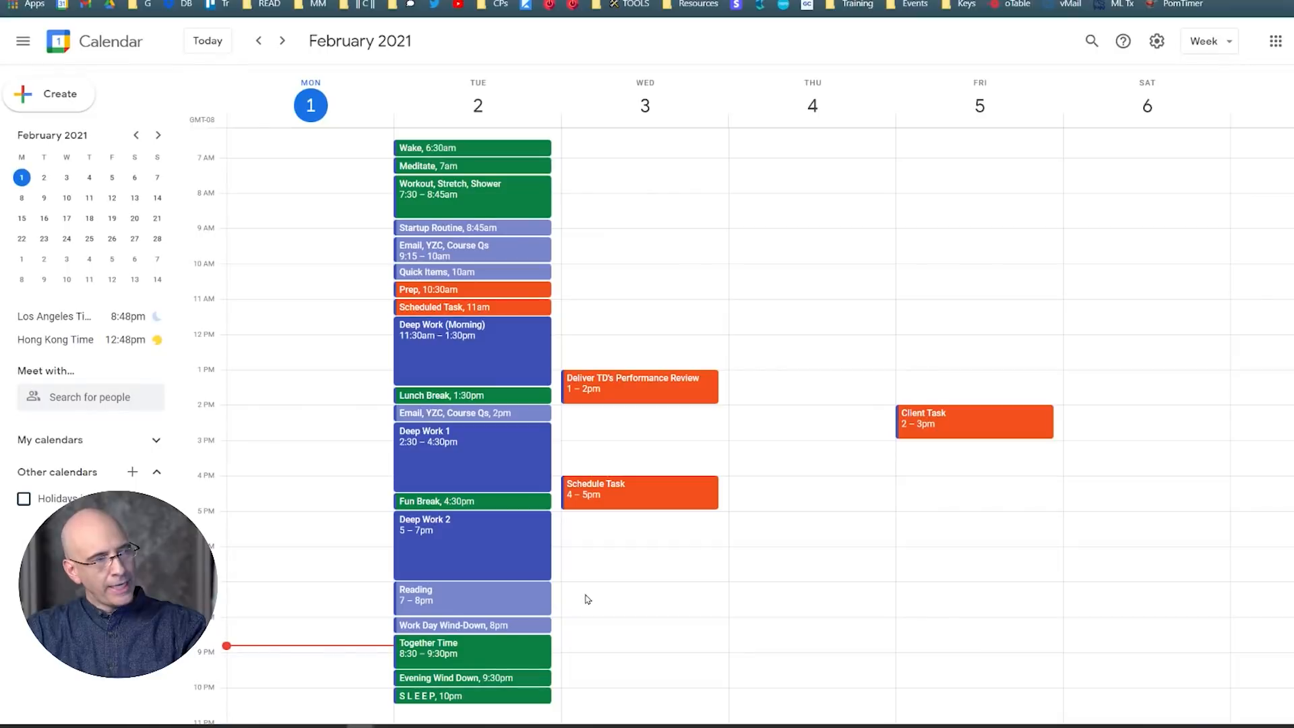
- Check Tuesday's Quick Items and Deep Work blocks against the prioritized Tuesday tasks in Notion's "Do Date" Calendar, then return to Google Calendar
{"action": "mouse_move", "coordinate": [518, 600]}
{"action": "left_mouse_down"}
{"action": "mouse_move", "coordinate": [639, 602]}
{"action": "mouse_move", "coordinate": [529, 602]}
{"action": "left_mouse_up"}
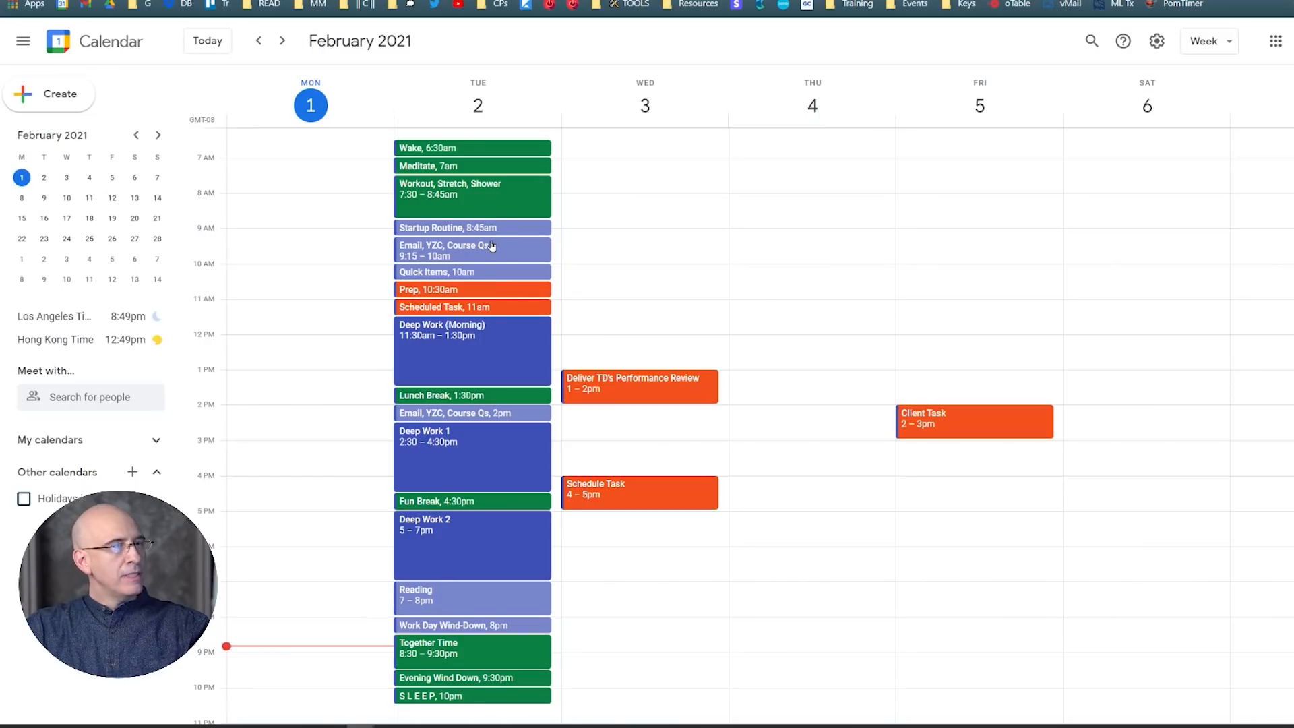
{"action": "left_click", "coordinate": [460, 273]}
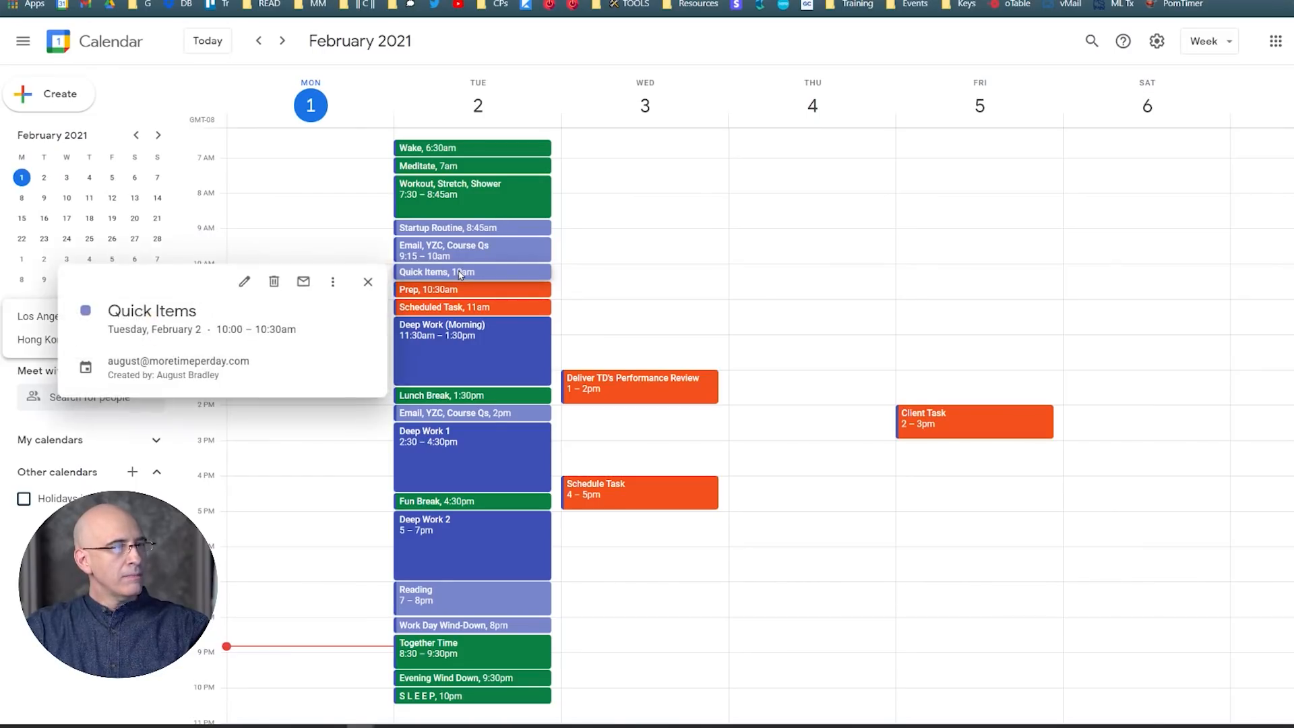
{"action": "key", "text": "Escape"}
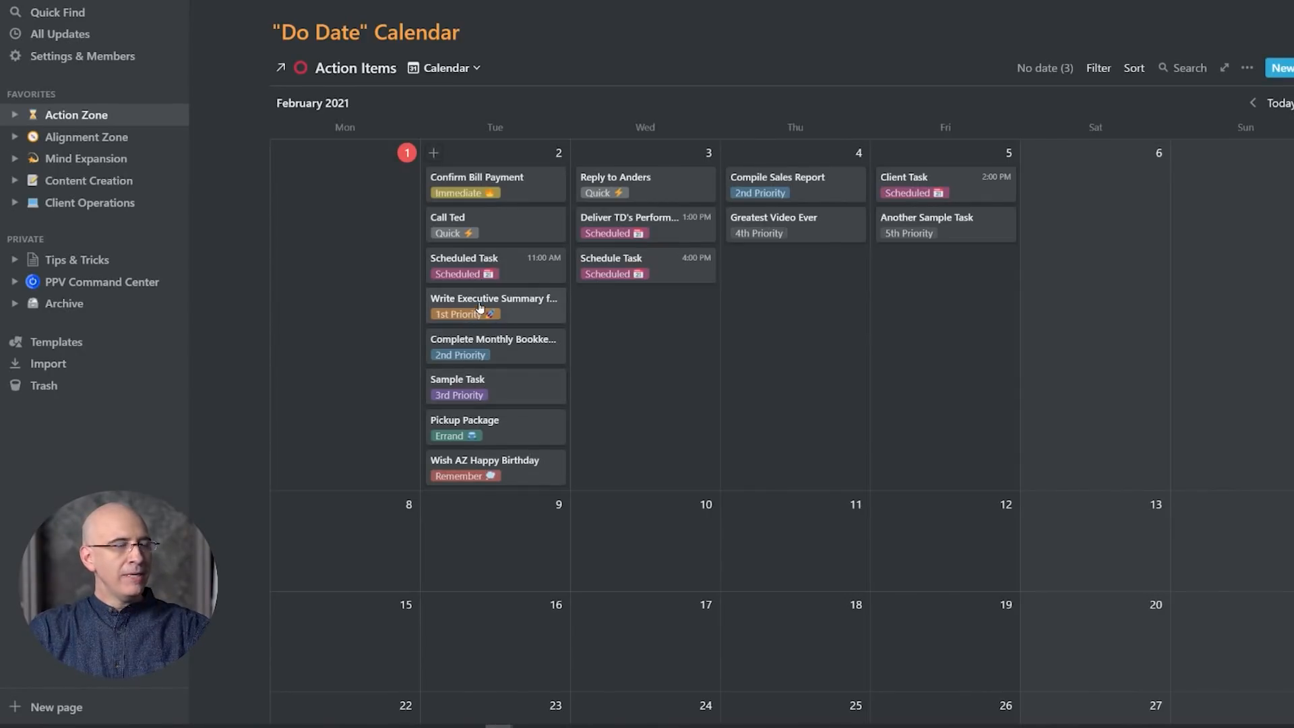
{"action": "left_click_drag", "start_coordinate": [480, 307], "coordinate": [521, 301]}
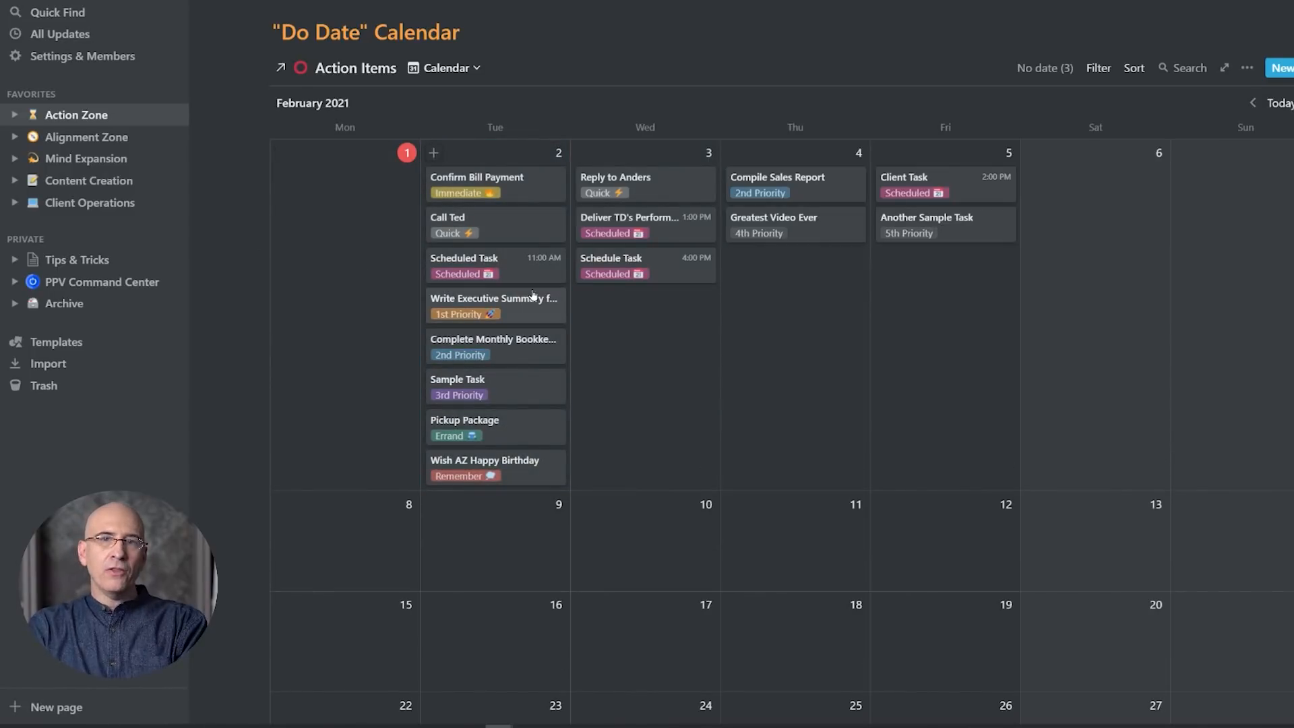
{"action": "key", "text": "alt+Tab"}
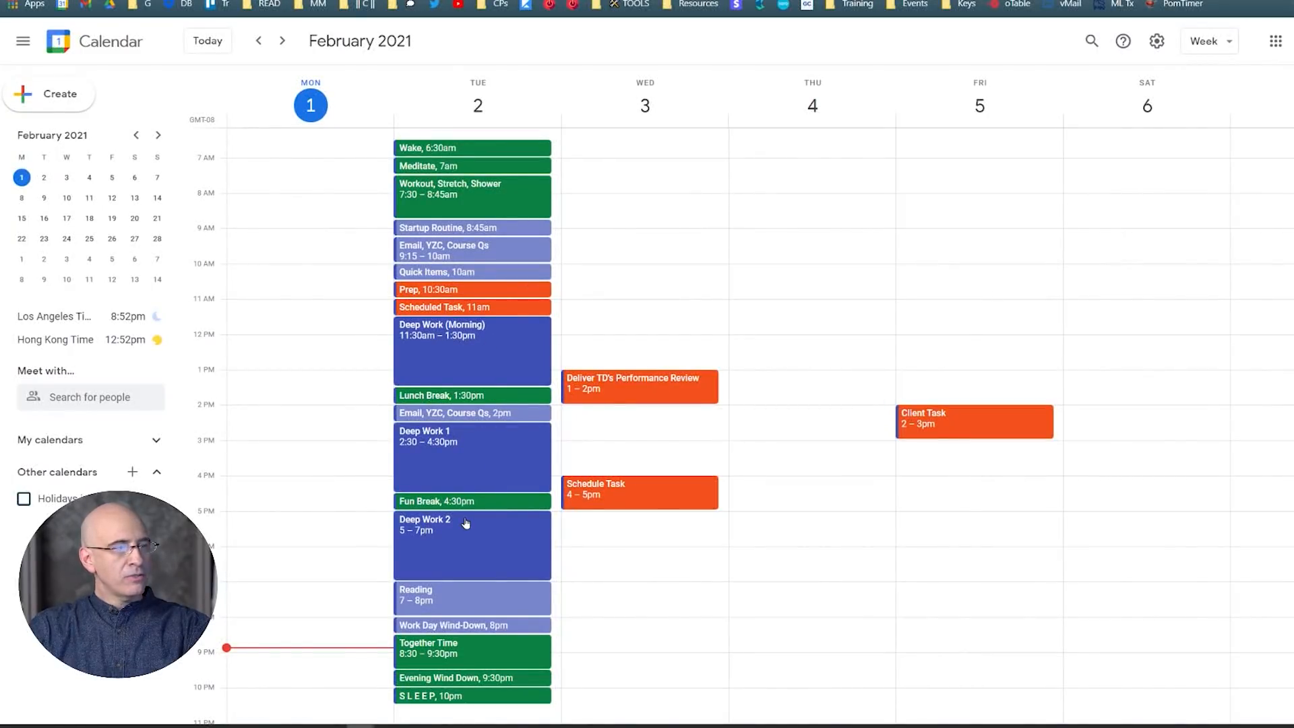
{"action": "key", "text": "alt+Tab"}
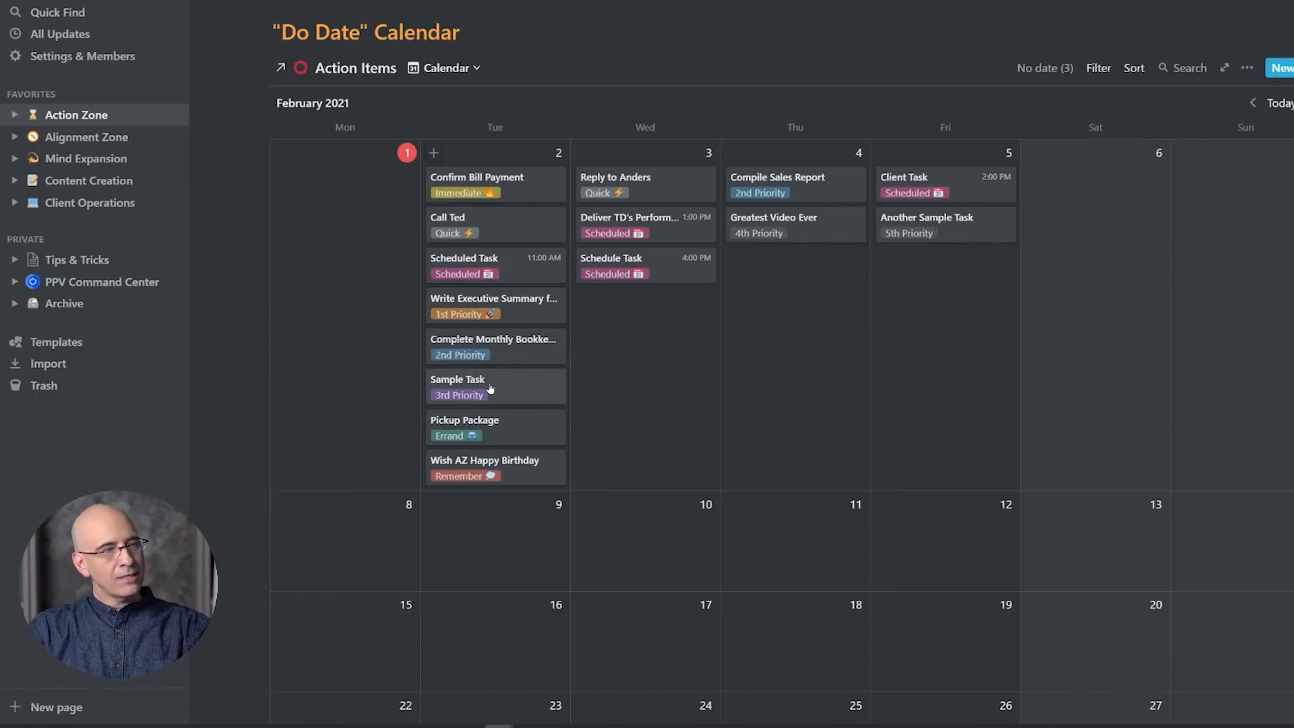
{"action": "key", "text": "alt+Tab"}
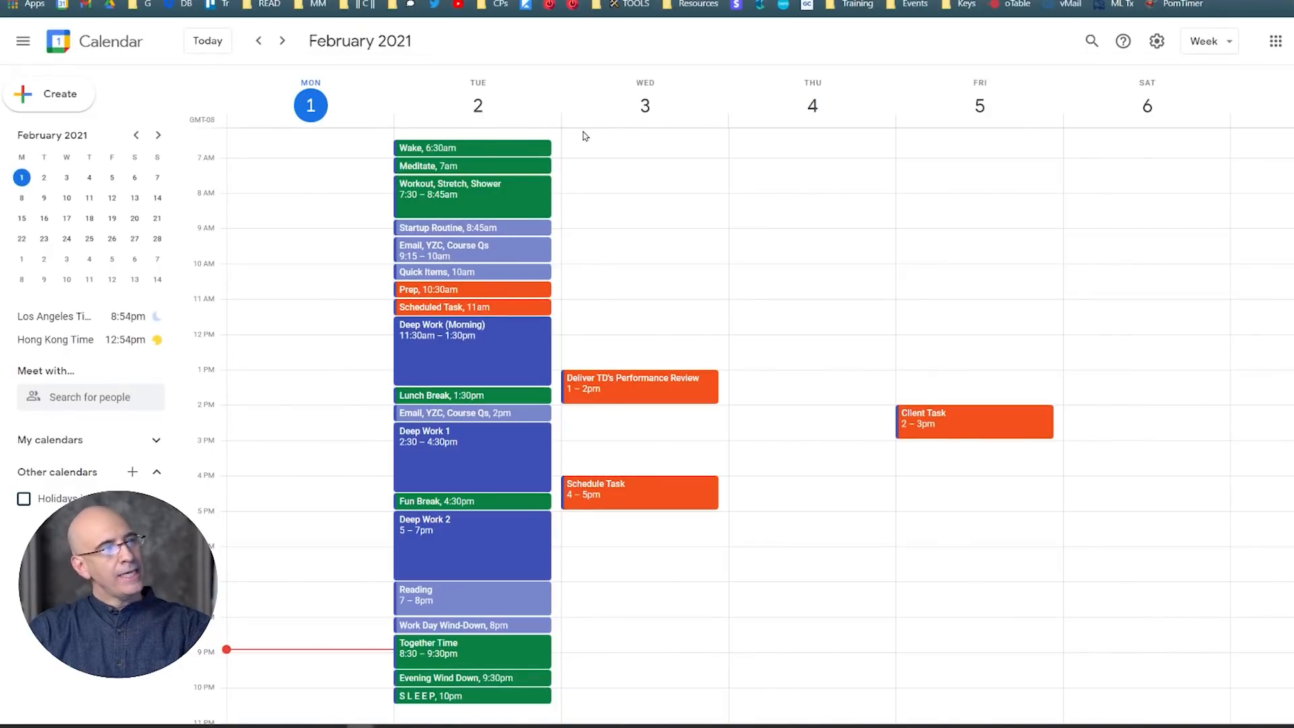
- Move the morning blocks from Wake through Quick Items from Tuesday to Wednesday at the same times, leaving Prep and Scheduled Task on Tuesday
{"action": "left_click_drag", "start_coordinate": [539, 148], "coordinate": [633, 172]}
{"action": "left_click_drag", "start_coordinate": [540, 194], "coordinate": [665, 196]}
{"action": "left_click_drag", "start_coordinate": [467, 229], "coordinate": [614, 249]}
{"action": "left_click_drag", "start_coordinate": [465, 273], "coordinate": [634, 274]}
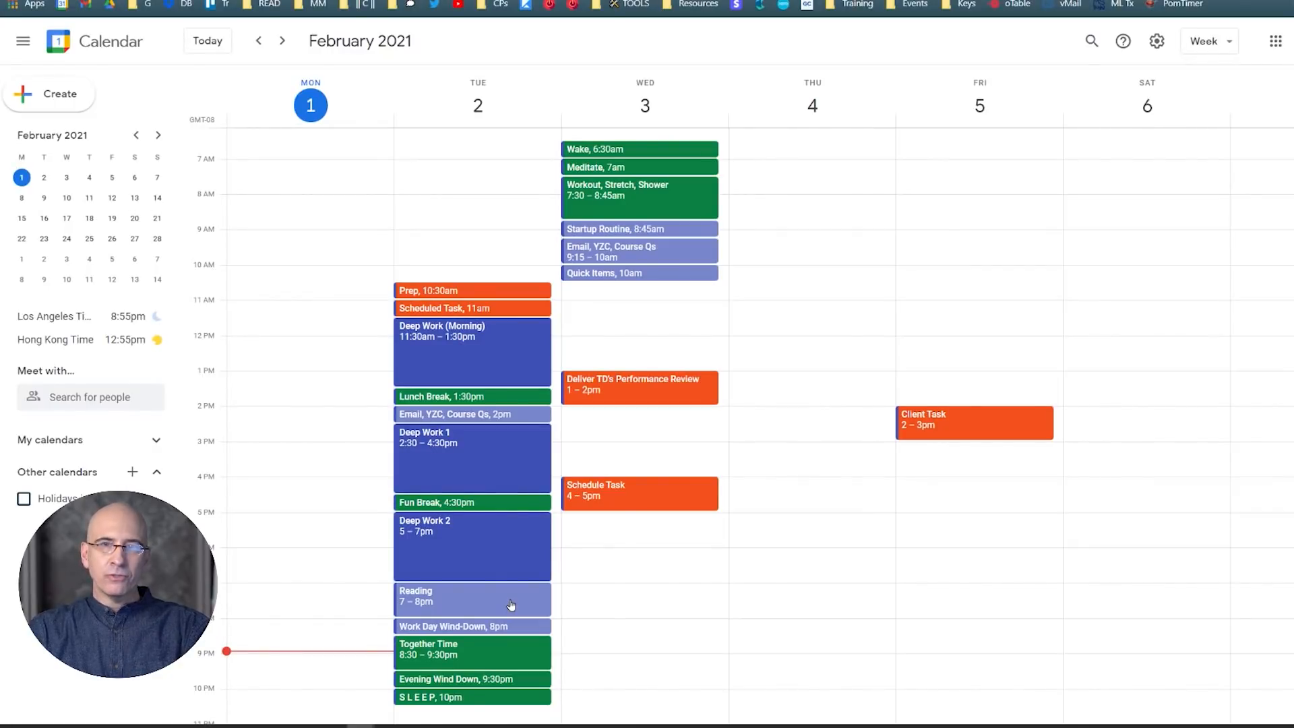
{"action": "left_click_drag", "start_coordinate": [526, 291], "coordinate": [606, 290]}
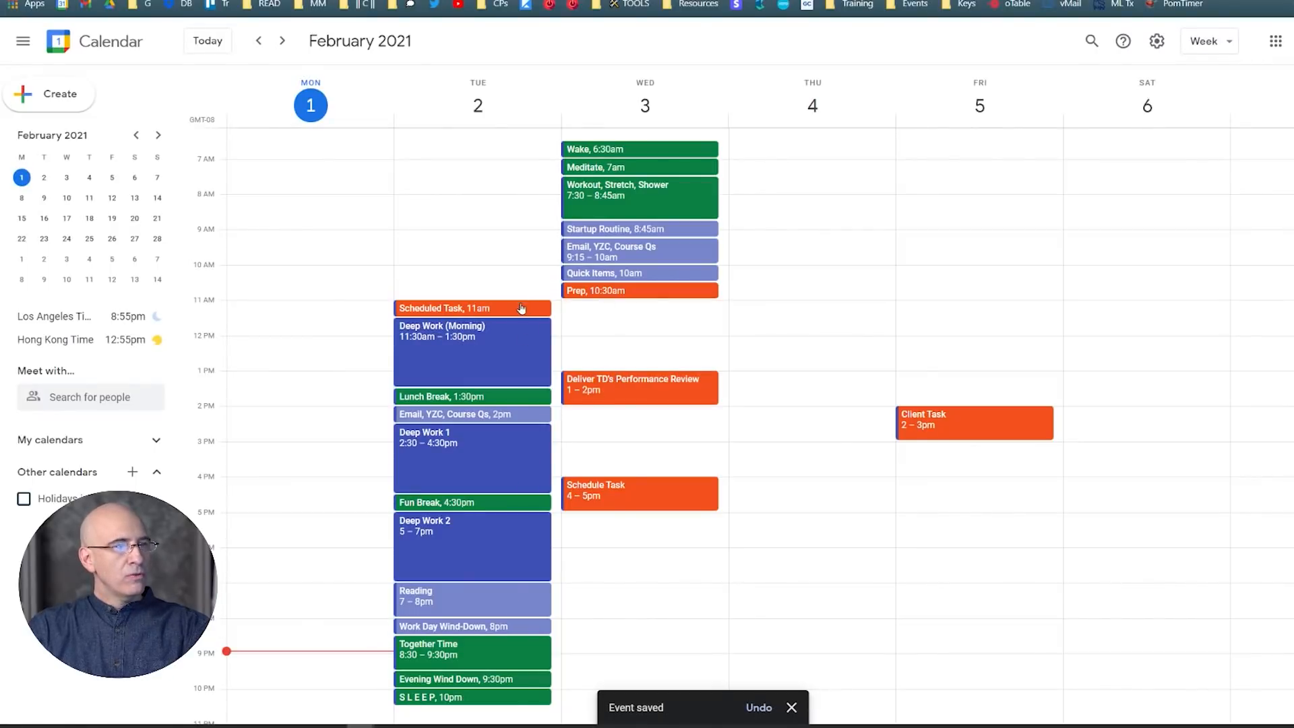
{"action": "left_click_drag", "start_coordinate": [522, 308], "coordinate": [602, 313]}
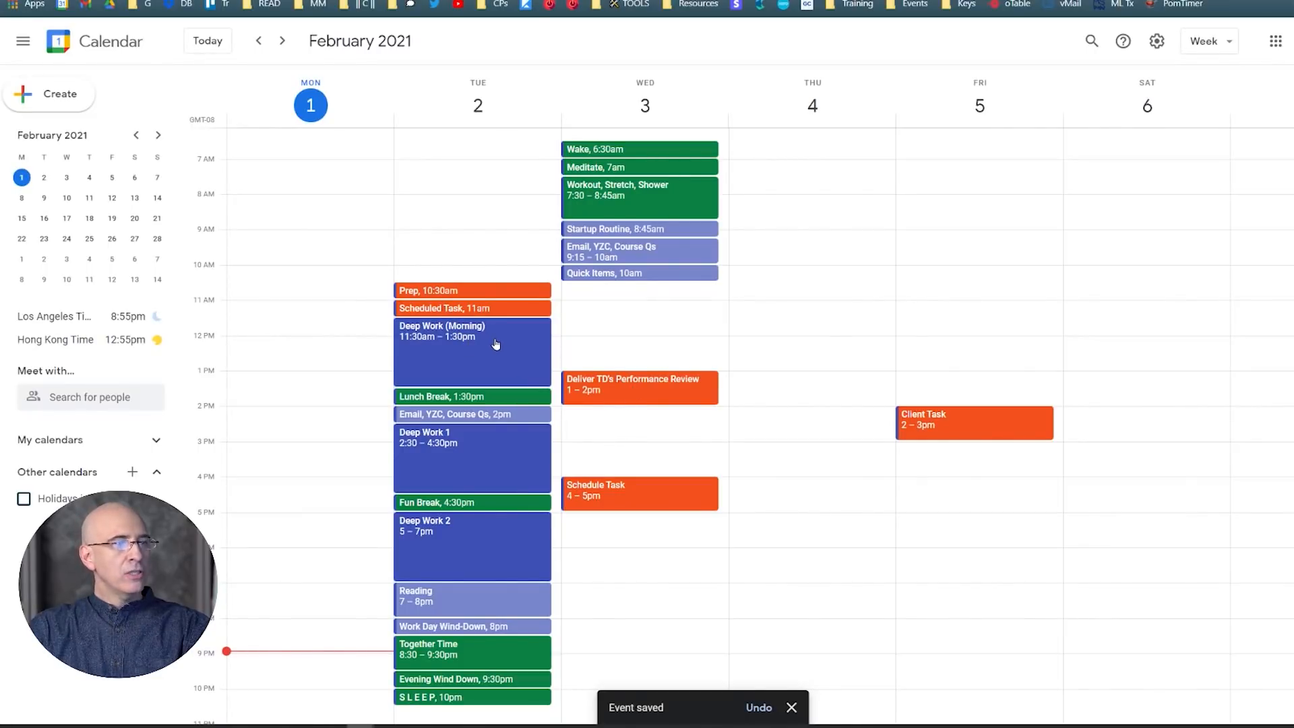
- Place Deep Work (Morning) on Wednesday at 10:30am–1pm and Lunch Break at 2pm, on either side of the 1pm performance review
{"action": "left_click_drag", "start_coordinate": [496, 344], "coordinate": [628, 365]}
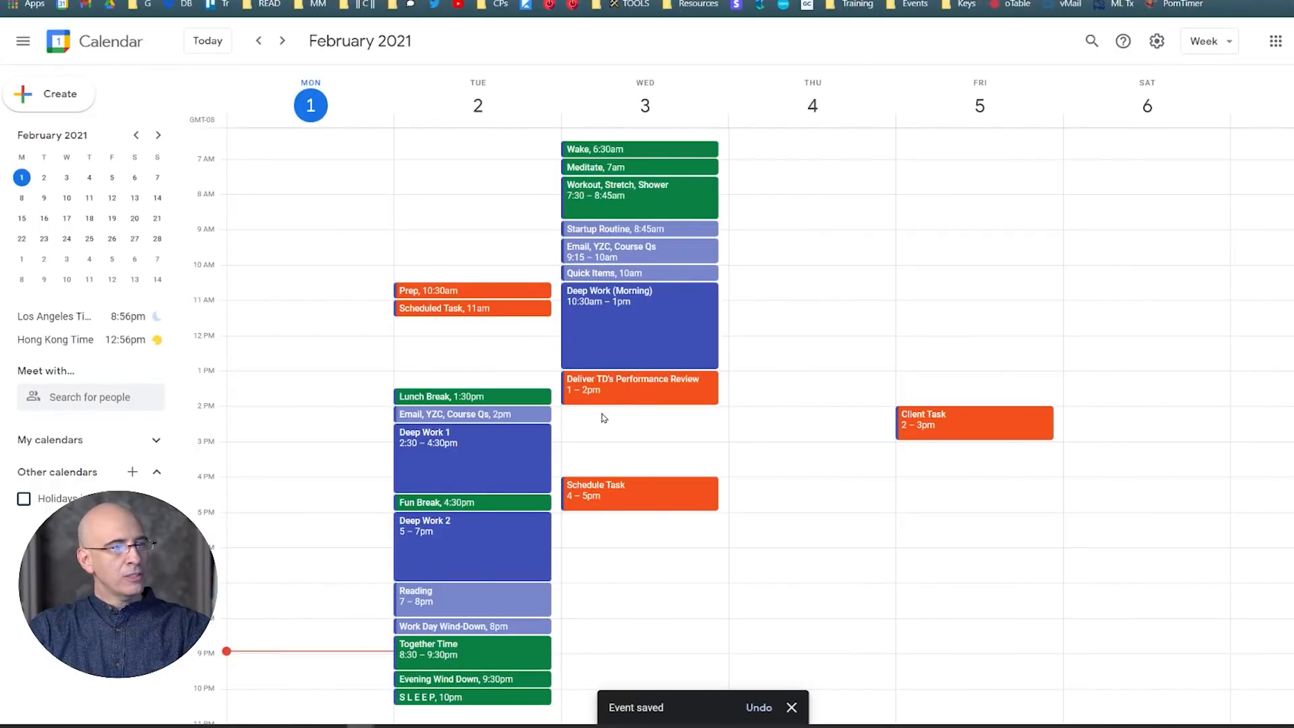
{"action": "left_click_drag", "start_coordinate": [597, 365], "coordinate": [598, 352]}
{"action": "left_click_drag", "start_coordinate": [501, 396], "coordinate": [606, 365]}
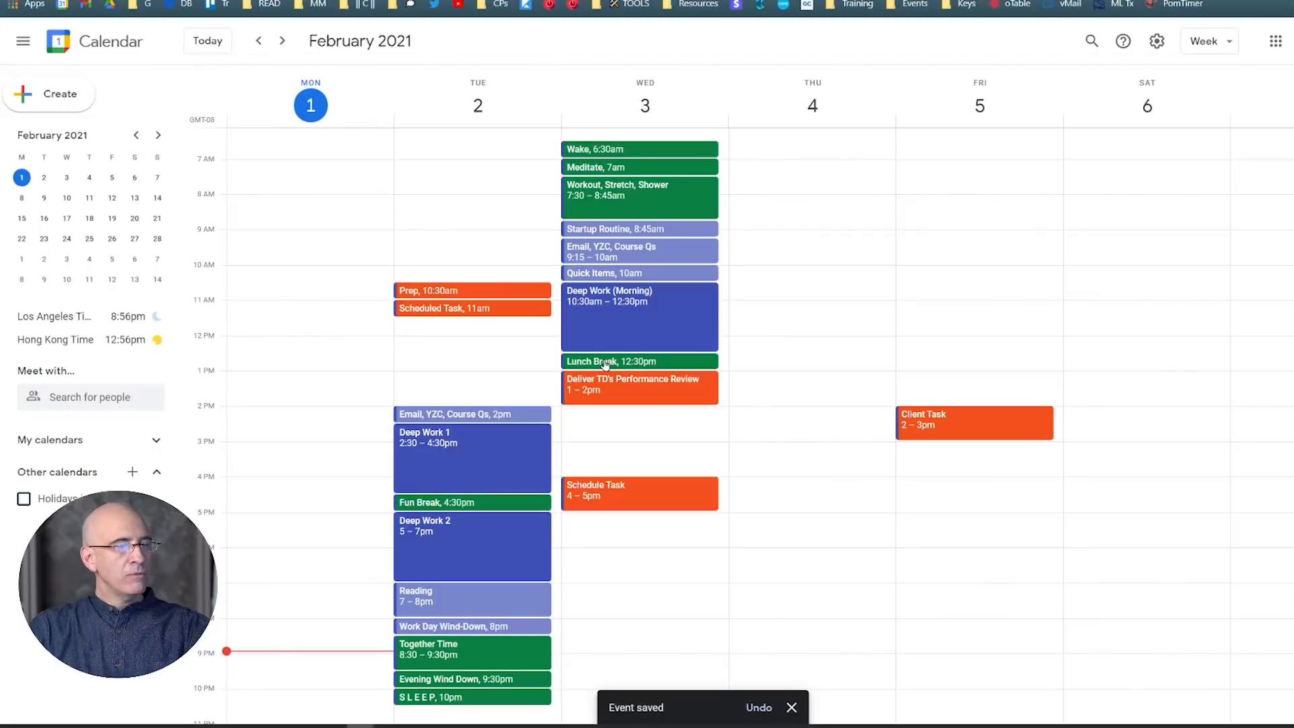
{"action": "left_click_drag", "start_coordinate": [605, 365], "coordinate": [609, 418]}
{"action": "left_click_drag", "start_coordinate": [607, 346], "coordinate": [607, 368]}
- Fit Tuesday's afternoon blocks into Wednesday: Email, YZC, Course Qs at 2:30pm, Deep Work 1 3–4pm, Fun Break 5pm, Deep Work 2 5:30–7pm
{"action": "left_click_drag", "start_coordinate": [544, 416], "coordinate": [594, 432]}
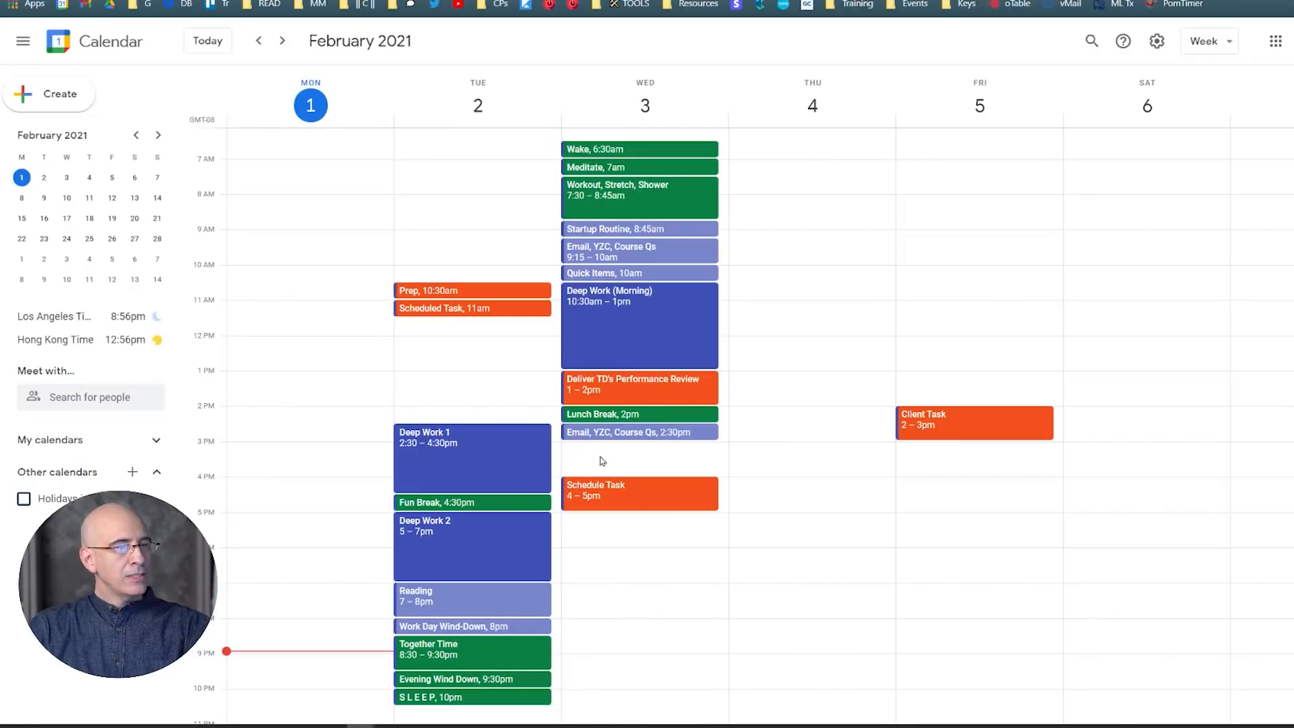
{"action": "left_click_drag", "start_coordinate": [495, 488], "coordinate": [564, 465]}
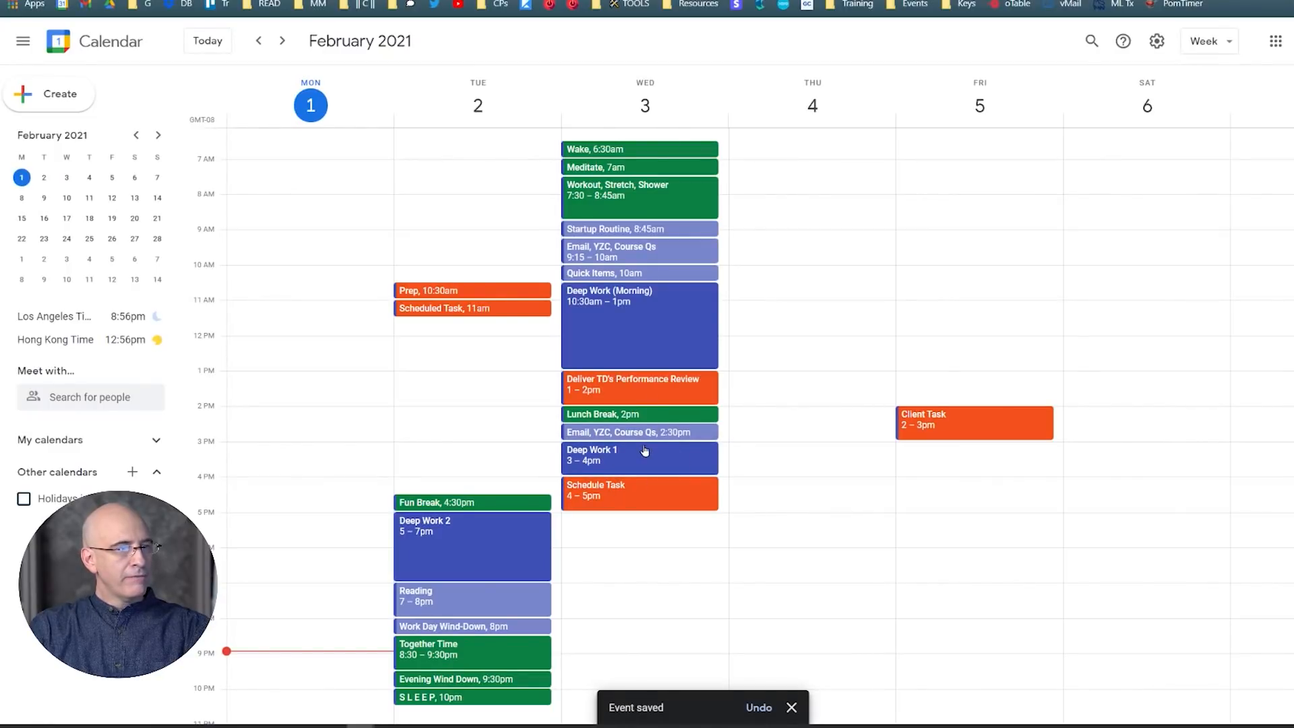
{"action": "left_click_drag", "start_coordinate": [529, 501], "coordinate": [623, 524]}
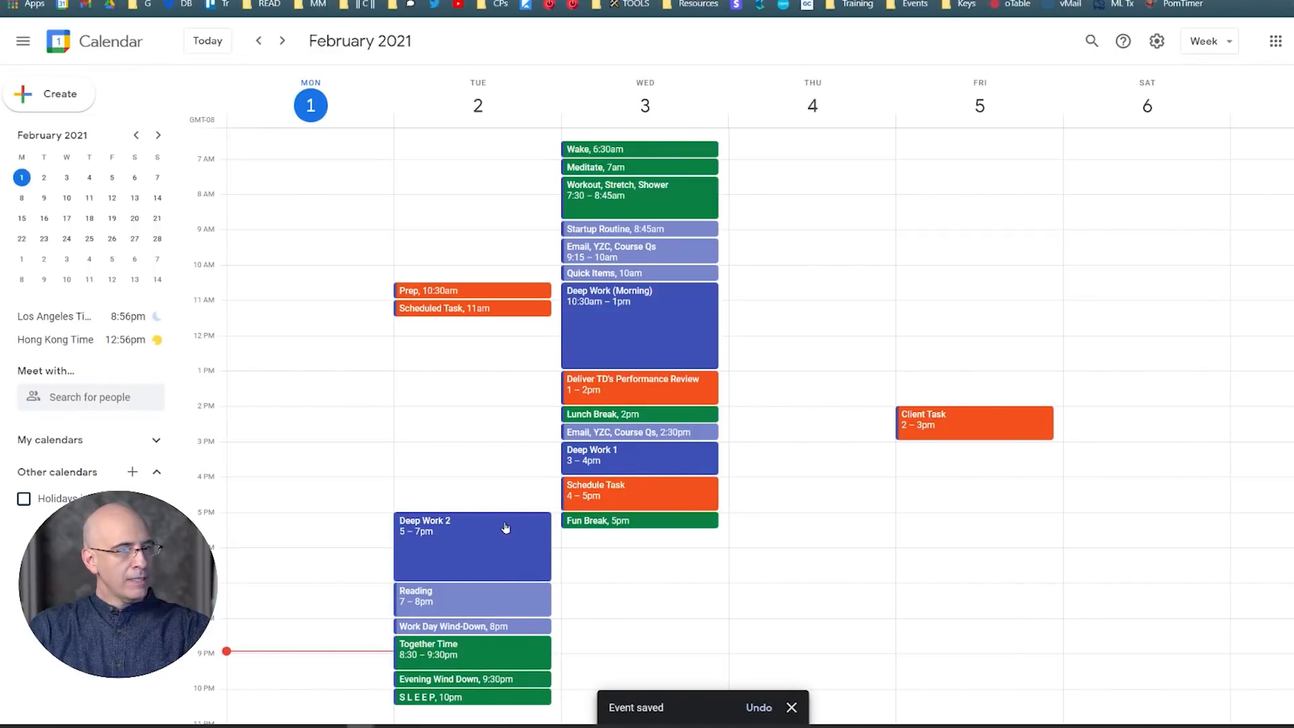
{"action": "left_click_drag", "start_coordinate": [502, 575], "coordinate": [621, 554]}
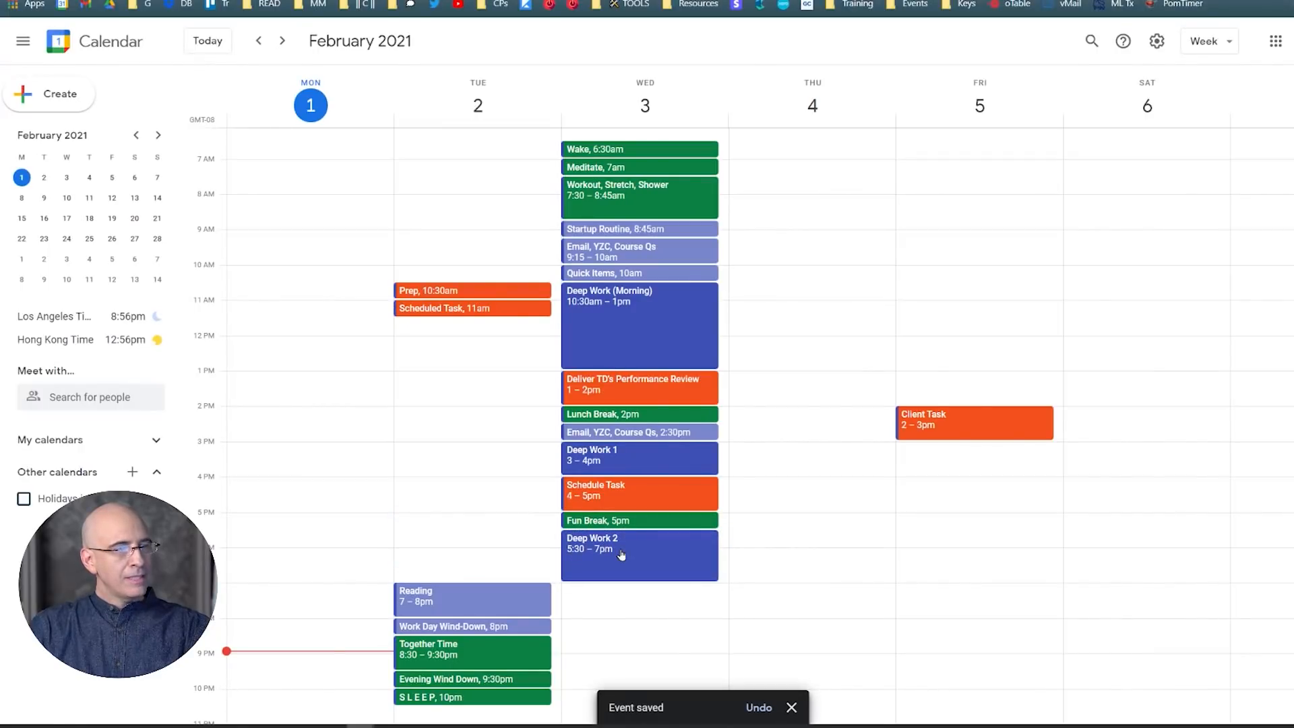
- Move the evening blocks from Reading through SLEEP from Tuesday to Wednesday at the same times, 7pm onward
{"action": "left_click_drag", "start_coordinate": [514, 602], "coordinate": [604, 603]}
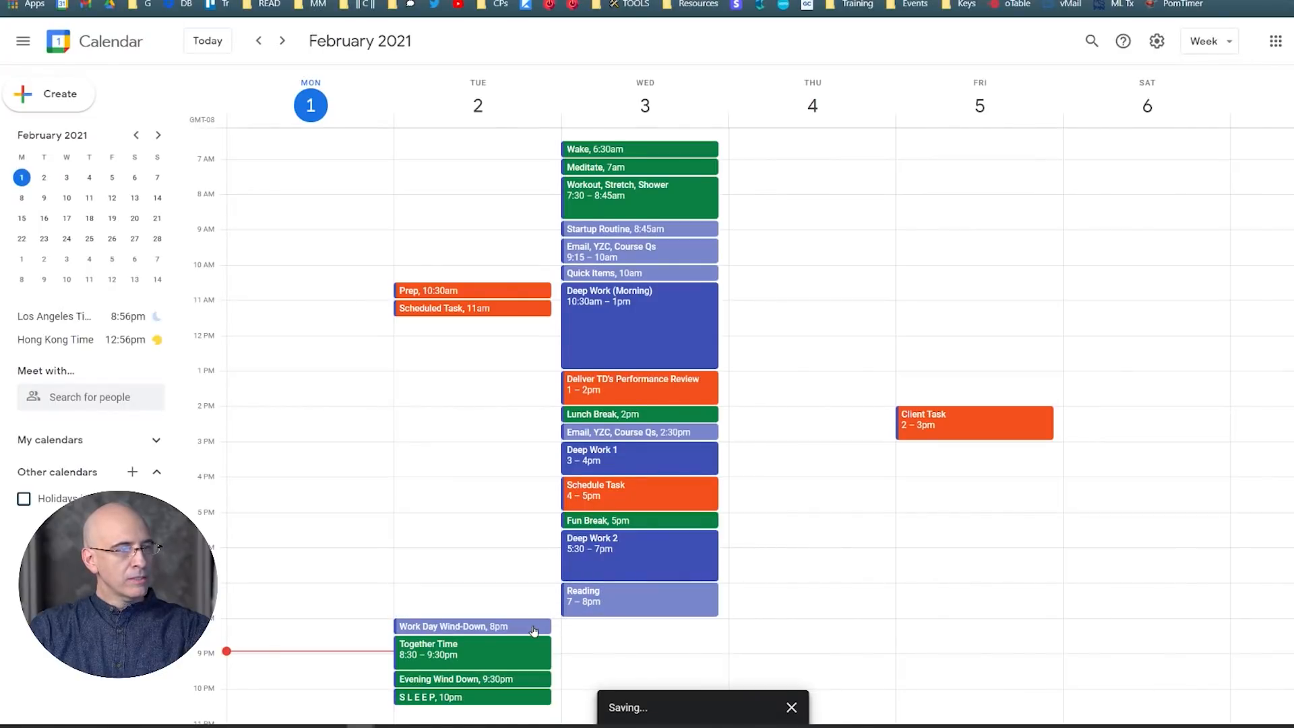
{"action": "left_click_drag", "start_coordinate": [442, 626], "coordinate": [610, 627]}
{"action": "left_click_drag", "start_coordinate": [541, 652], "coordinate": [625, 647]}
{"action": "left_click_drag", "start_coordinate": [539, 680], "coordinate": [624, 684]}
{"action": "left_click_drag", "start_coordinate": [531, 700], "coordinate": [600, 705]}
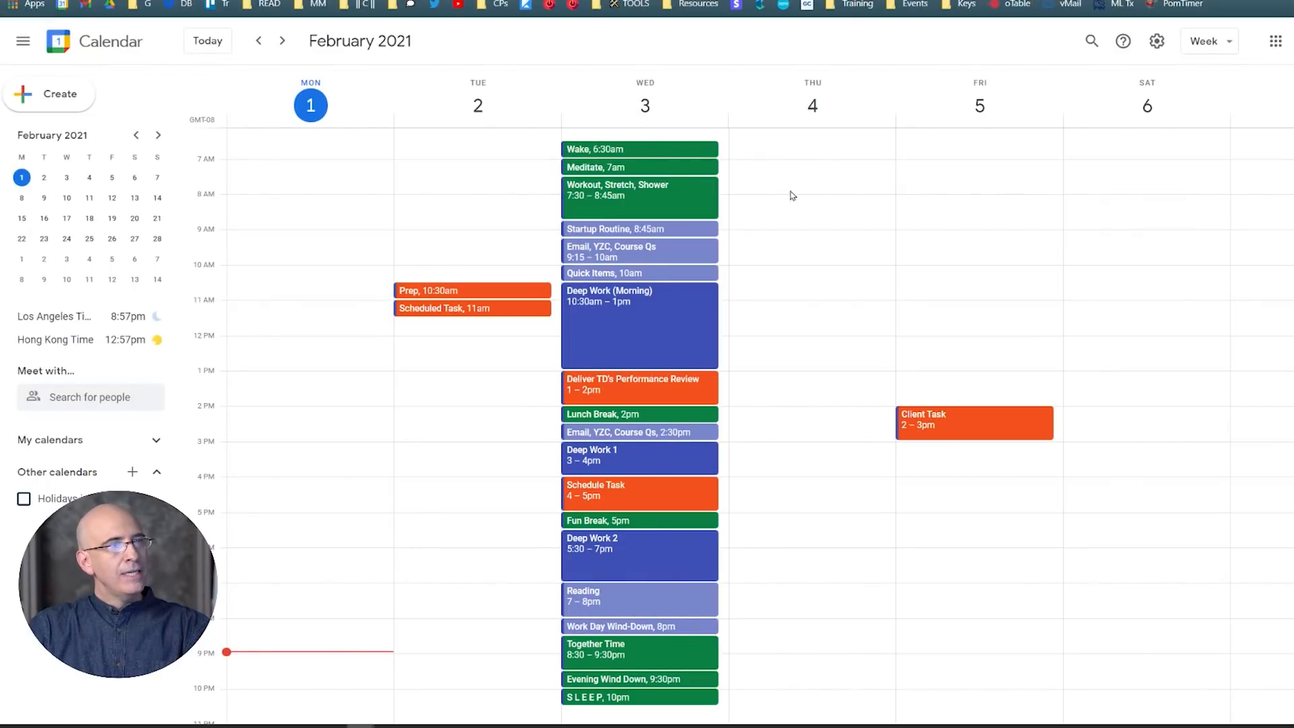
- Move the blocks from Wake through Deep Work (Morning) from Wednesday to Thursday at the same times
{"action": "left_click_drag", "start_coordinate": [684, 149], "coordinate": [851, 161]}
{"action": "left_click_drag", "start_coordinate": [692, 181], "coordinate": [775, 181]}
{"action": "left_click_drag", "start_coordinate": [674, 209], "coordinate": [779, 218]}
{"action": "left_click", "coordinate": [647, 241]}
{"action": "left_click", "coordinate": [682, 214]}
{"action": "left_click_drag", "start_coordinate": [691, 243], "coordinate": [858, 241]}
{"action": "left_click_drag", "start_coordinate": [627, 263], "coordinate": [793, 261]}
{"action": "left_click_drag", "start_coordinate": [701, 286], "coordinate": [757, 326]}
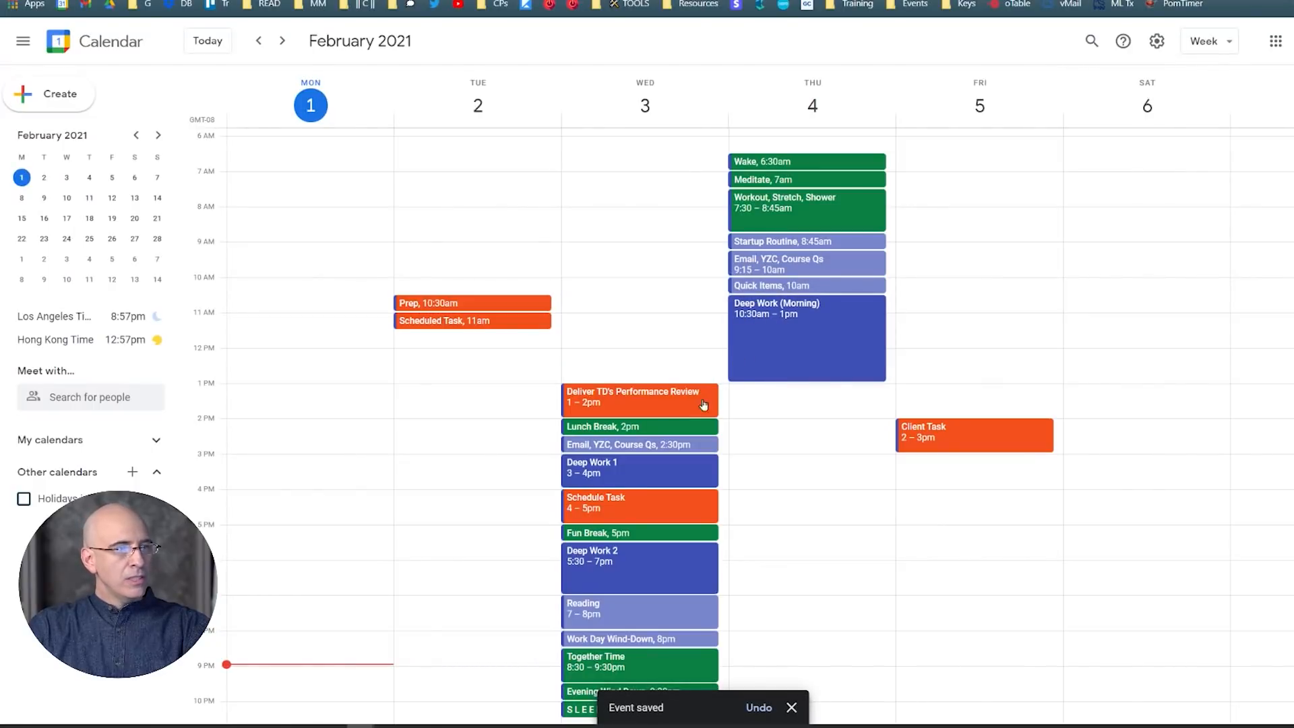
- Move Lunch Break to Thursday at 1pm and shift Wednesday's afternoon email block to 2pm and Deep Work 1 to 2:30–4pm
{"action": "left_click_drag", "start_coordinate": [676, 430], "coordinate": [736, 399]}
{"action": "left_click_drag", "start_coordinate": [669, 445], "coordinate": [774, 410]}
{"action": "left_click_drag", "start_coordinate": [668, 467], "coordinate": [801, 474]}
{"action": "left_click_drag", "start_coordinate": [801, 481], "coordinate": [801, 482]}
{"action": "left_click_drag", "start_coordinate": [688, 533], "coordinate": [855, 499]}
{"action": "left_click_drag", "start_coordinate": [671, 561], "coordinate": [778, 571]}
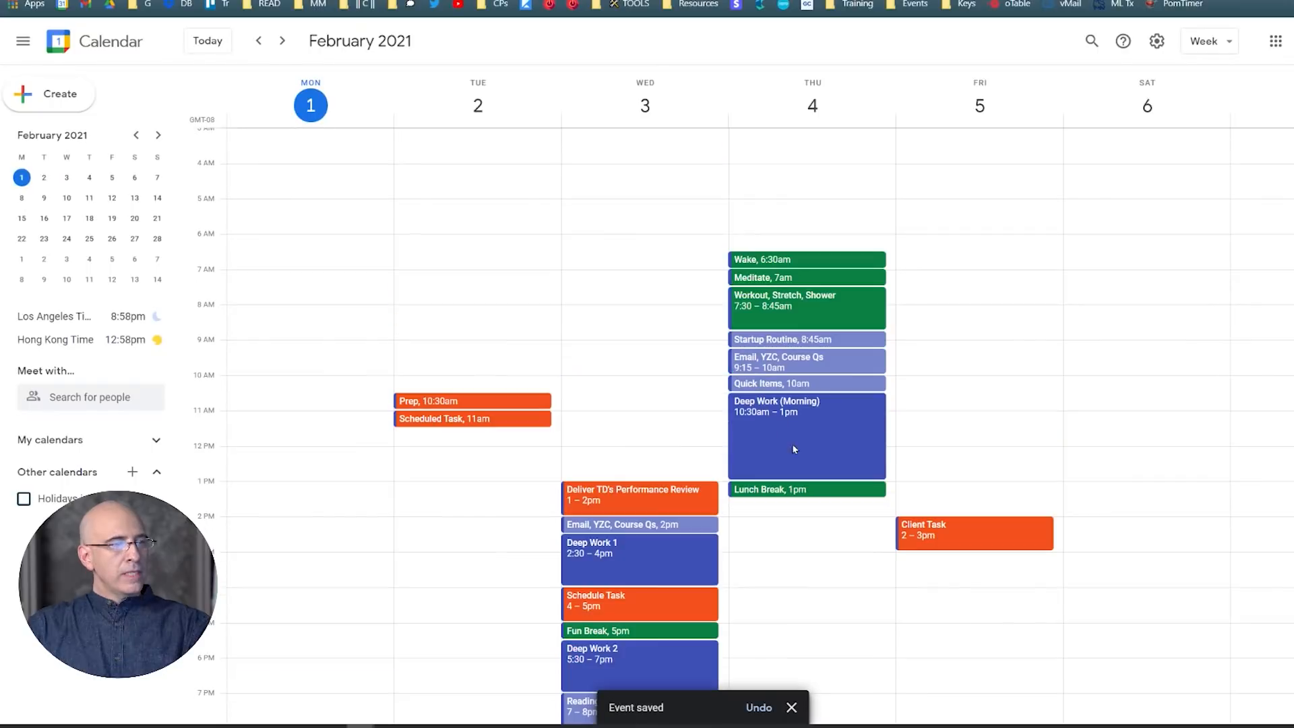
- Move the afternoon email block to Thursday at 1:30pm and Deep Work 1 to Thursday at 2pm, extending it to 4:30pm
{"action": "left_click_drag", "start_coordinate": [673, 528], "coordinate": [802, 509]}
{"action": "left_click_drag", "start_coordinate": [673, 554], "coordinate": [769, 540]}
{"action": "scroll", "coordinate": [939, 476], "scroll_direction": "down", "scroll_amount": 3}
{"action": "left_click_drag", "start_coordinate": [809, 419], "coordinate": [812, 450]}
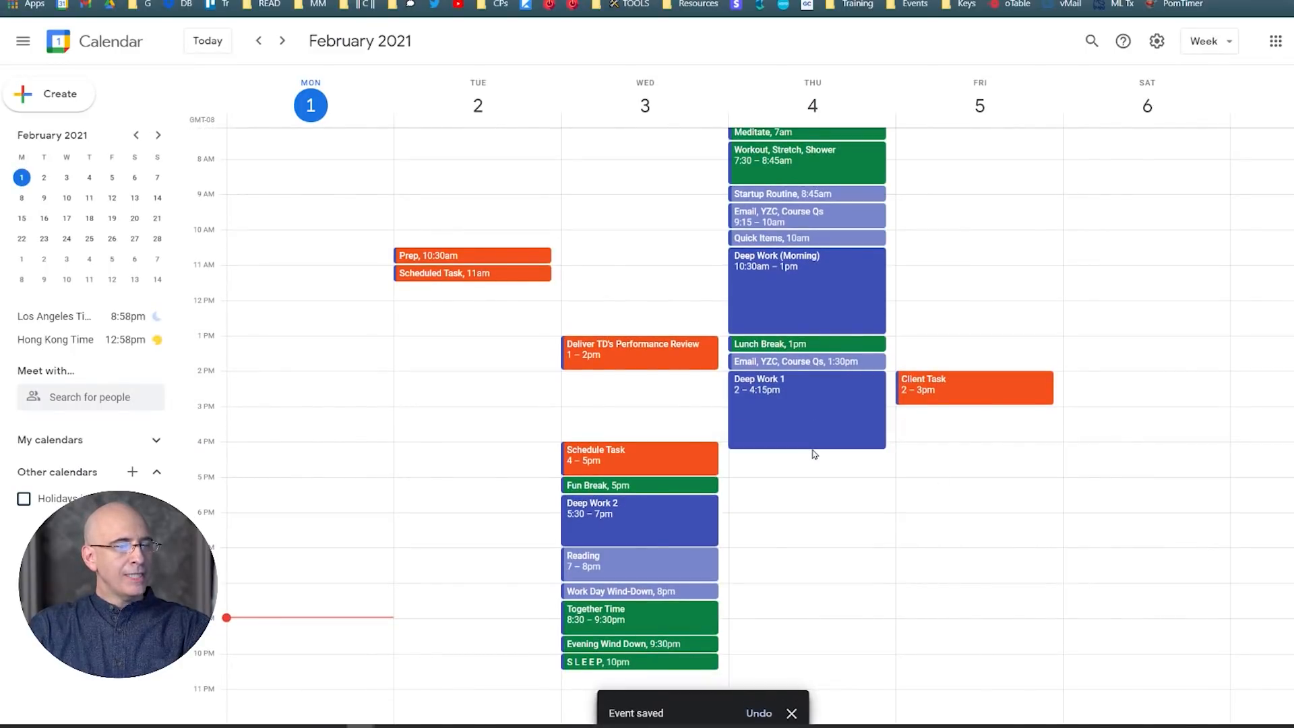
{"action": "left_click_drag", "start_coordinate": [764, 445], "coordinate": [765, 458]}
- Move Fun Break to Thursday at 4:30pm, Deep Work 2 to 5–7pm, and the evening blocks from Reading through SLEEP to Thursday unchanged
{"action": "left_click_drag", "start_coordinate": [689, 484], "coordinate": [769, 468]}
{"action": "left_click_drag", "start_coordinate": [685, 515], "coordinate": [775, 539]}
{"action": "left_click_drag", "start_coordinate": [601, 572], "coordinate": [753, 612]}
{"action": "left_click_drag", "start_coordinate": [691, 646], "coordinate": [748, 663]}
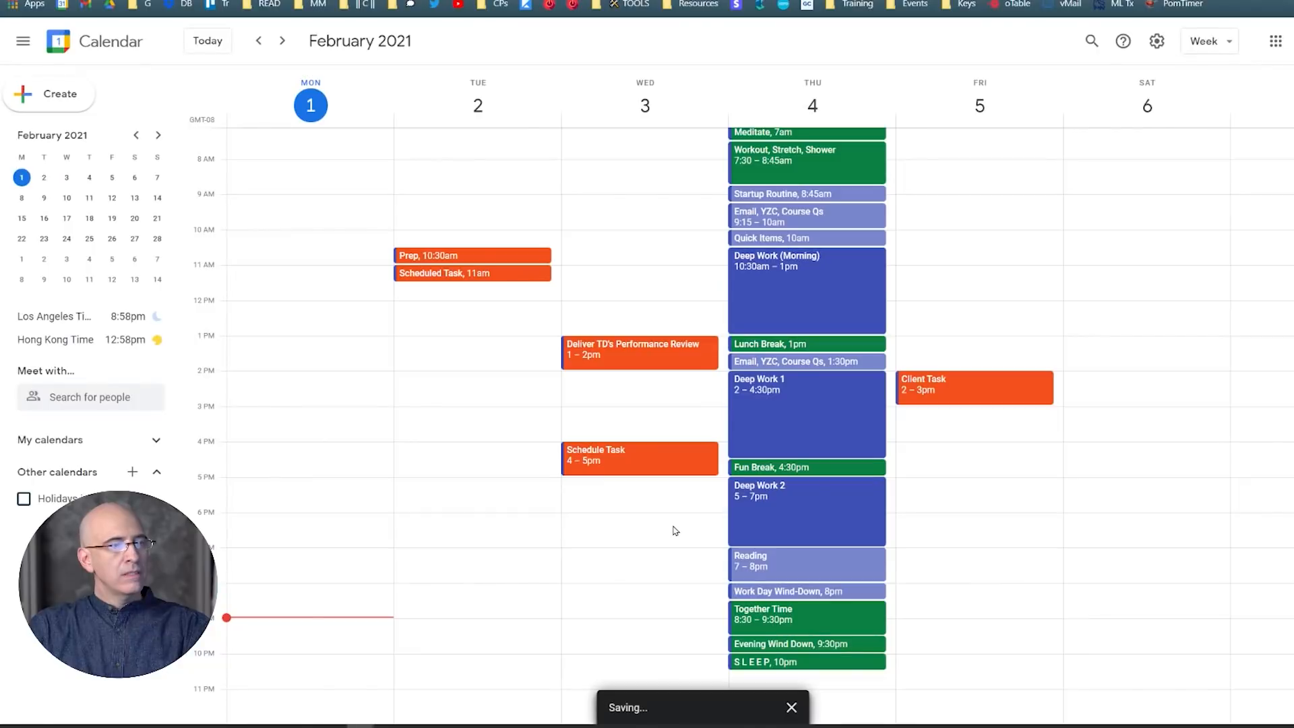
{"action": "scroll", "coordinate": [673, 529], "scroll_direction": "up", "scroll_amount": 3}
{"action": "scroll", "coordinate": [676, 511], "scroll_direction": "down", "scroll_amount": 3}
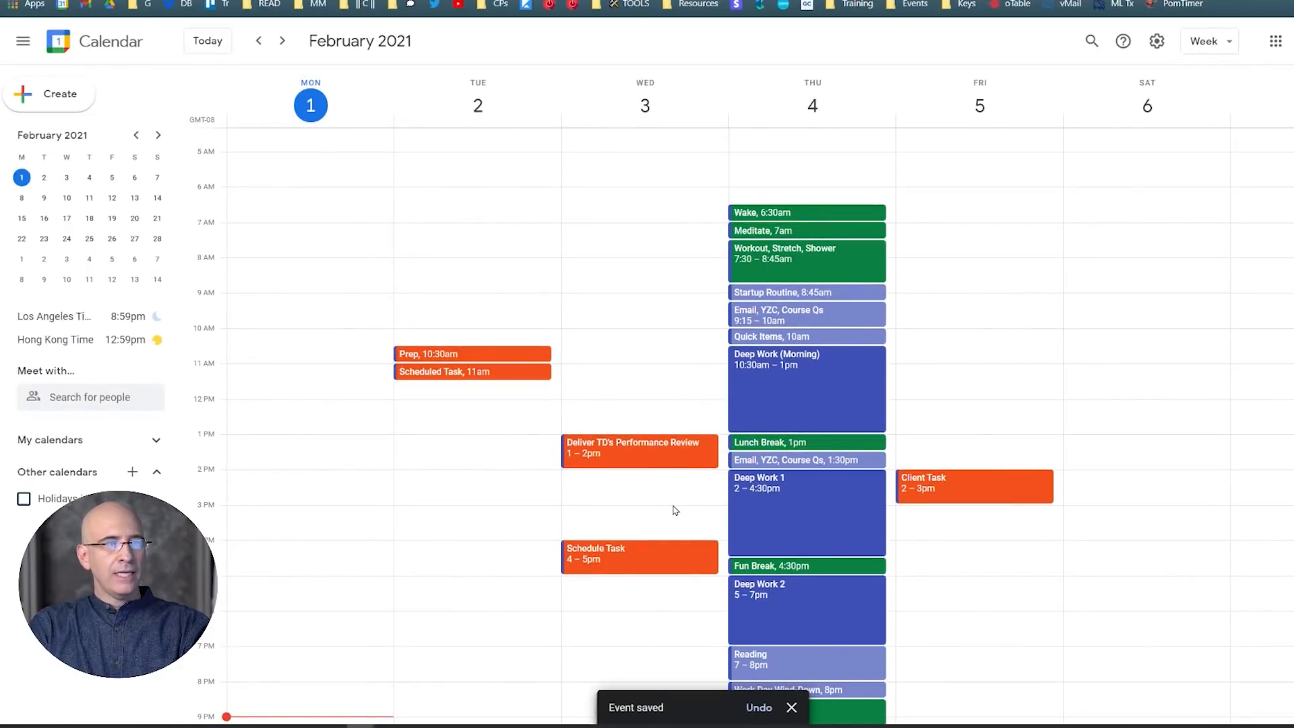
{"action": "scroll", "coordinate": [661, 411], "scroll_direction": "down", "scroll_amount": 3}
{"action": "scroll", "coordinate": [660, 411], "scroll_direction": "up", "scroll_amount": 3}
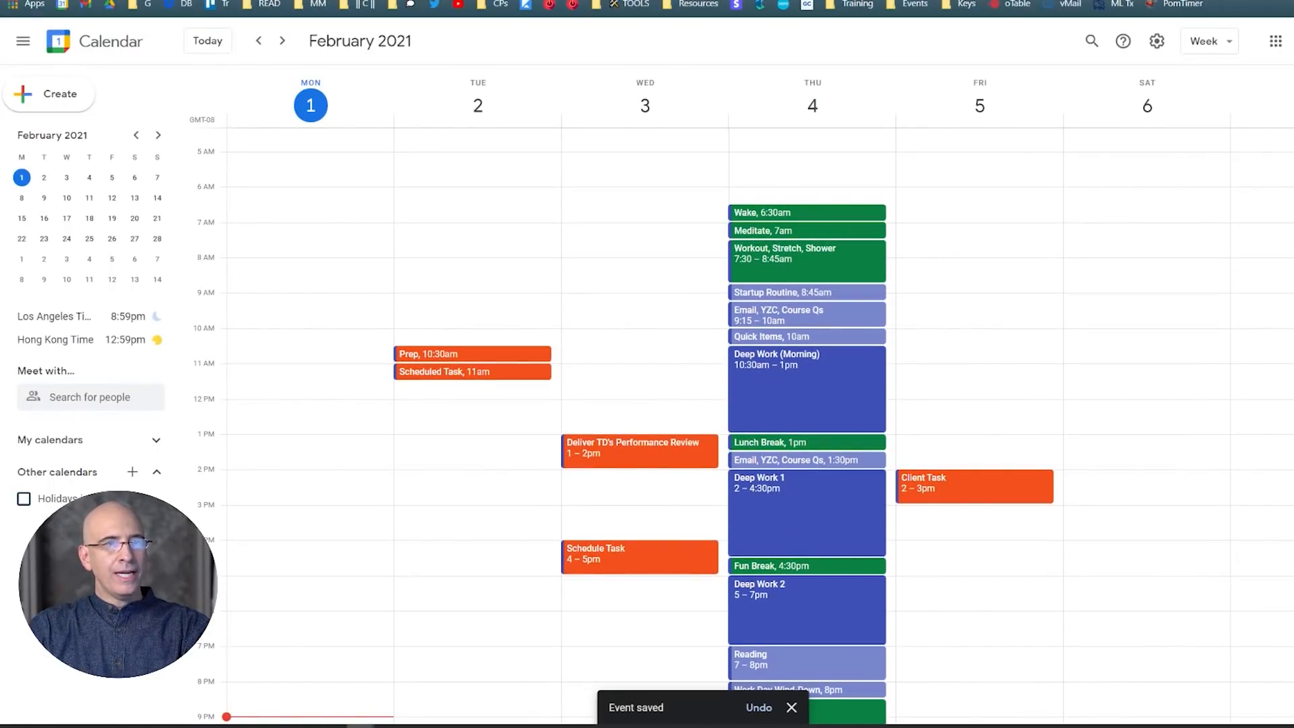
{"action": "scroll", "coordinate": [745, 429], "scroll_direction": "down", "scroll_amount": 1}
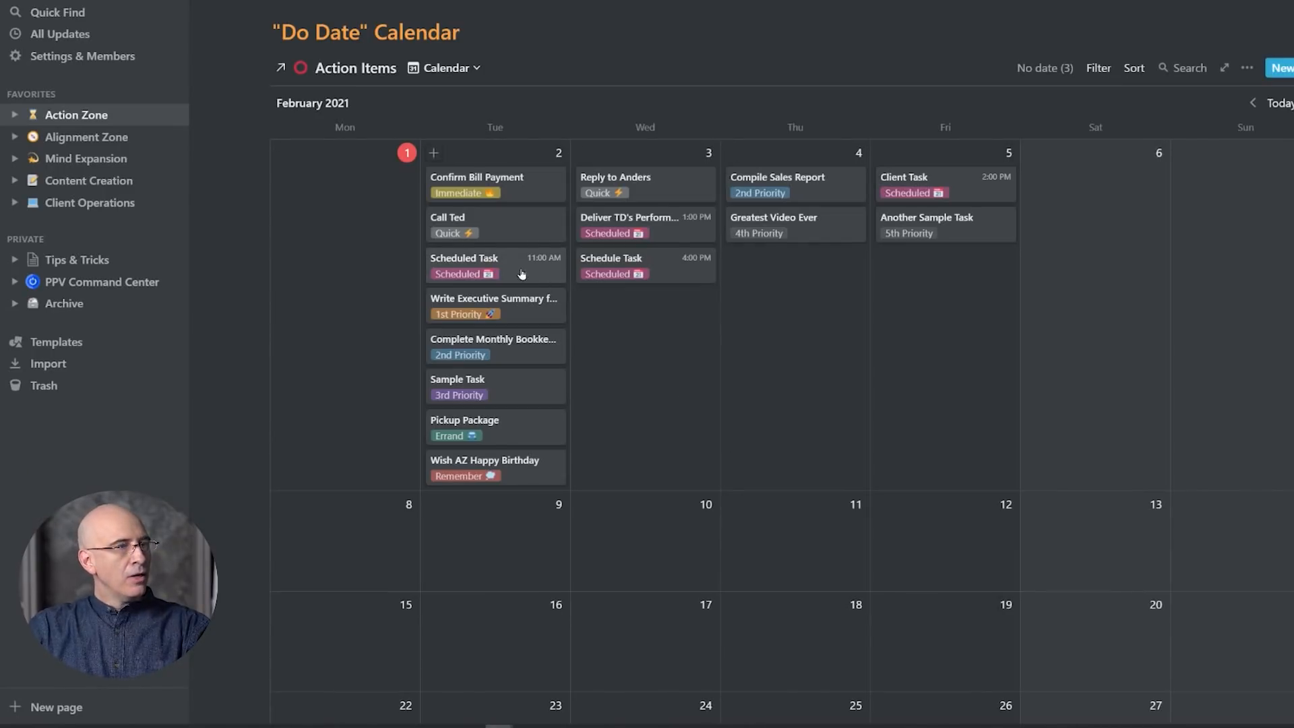
- In Notion's Action Zone, expand Projects and open Another Sample Project to review its properties and action items
{"action": "scroll", "coordinate": [482, 432], "scroll_direction": "up", "scroll_amount": 4}
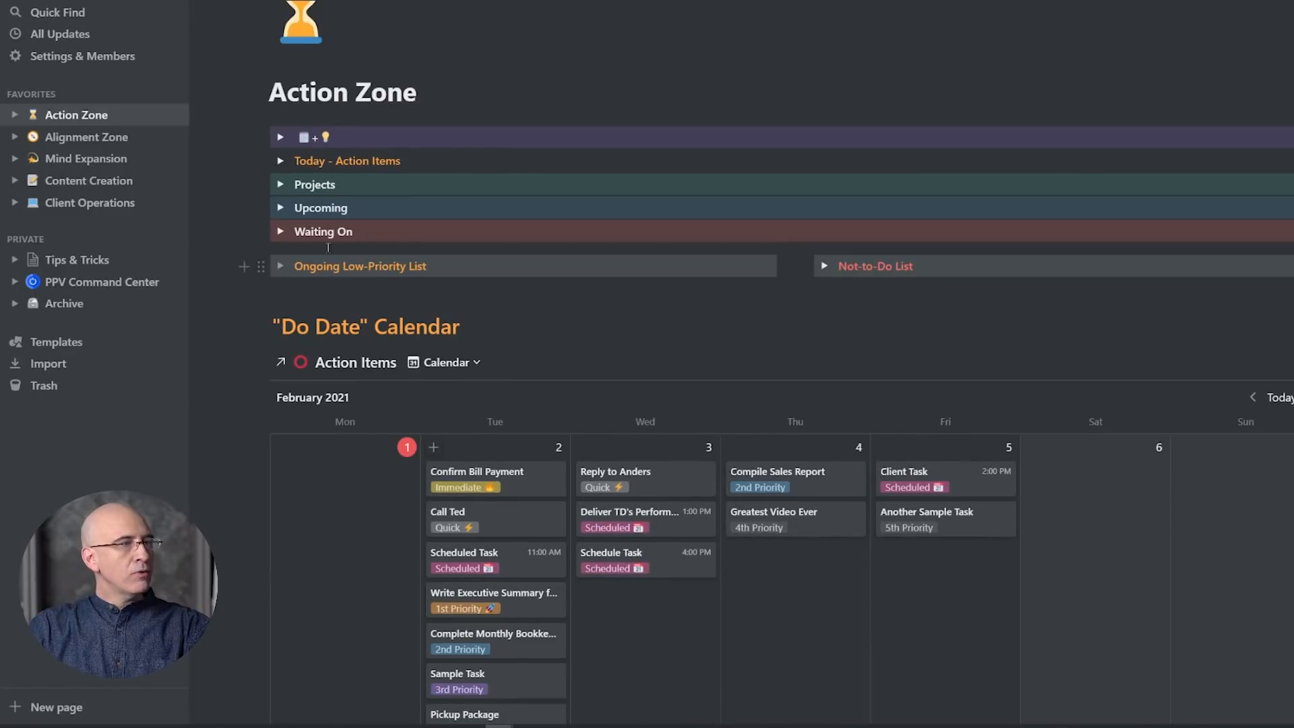
{"action": "left_click", "coordinate": [281, 184]}
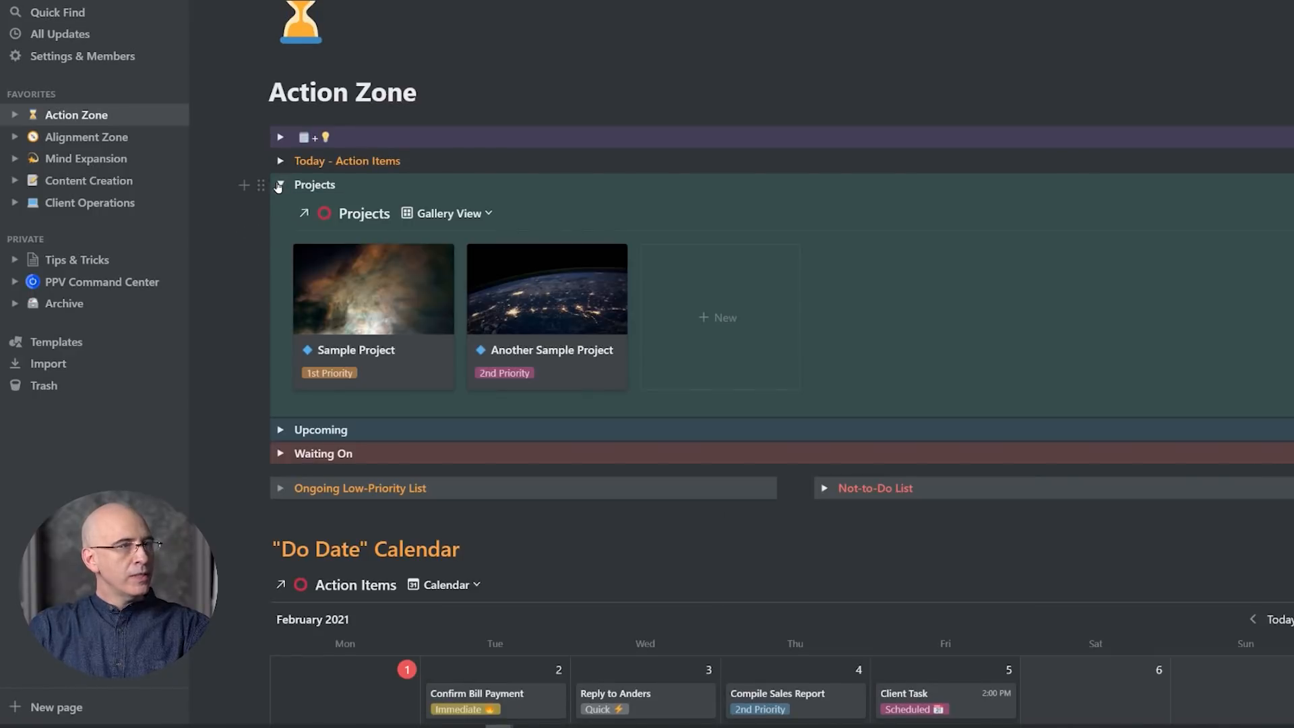
{"action": "left_click", "coordinate": [516, 279]}
{"action": "scroll", "coordinate": [552, 364], "scroll_direction": "down", "scroll_amount": 4}
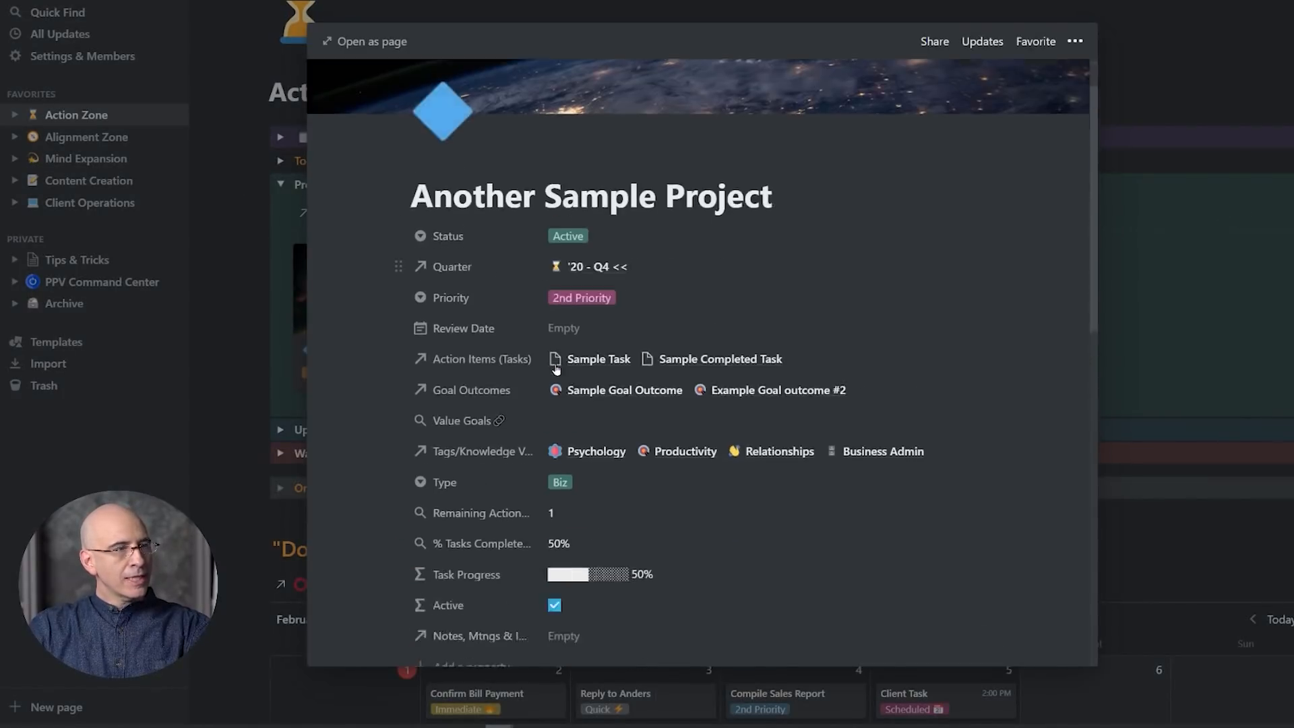
{"action": "scroll", "coordinate": [556, 369], "scroll_direction": "down", "scroll_amount": 7}
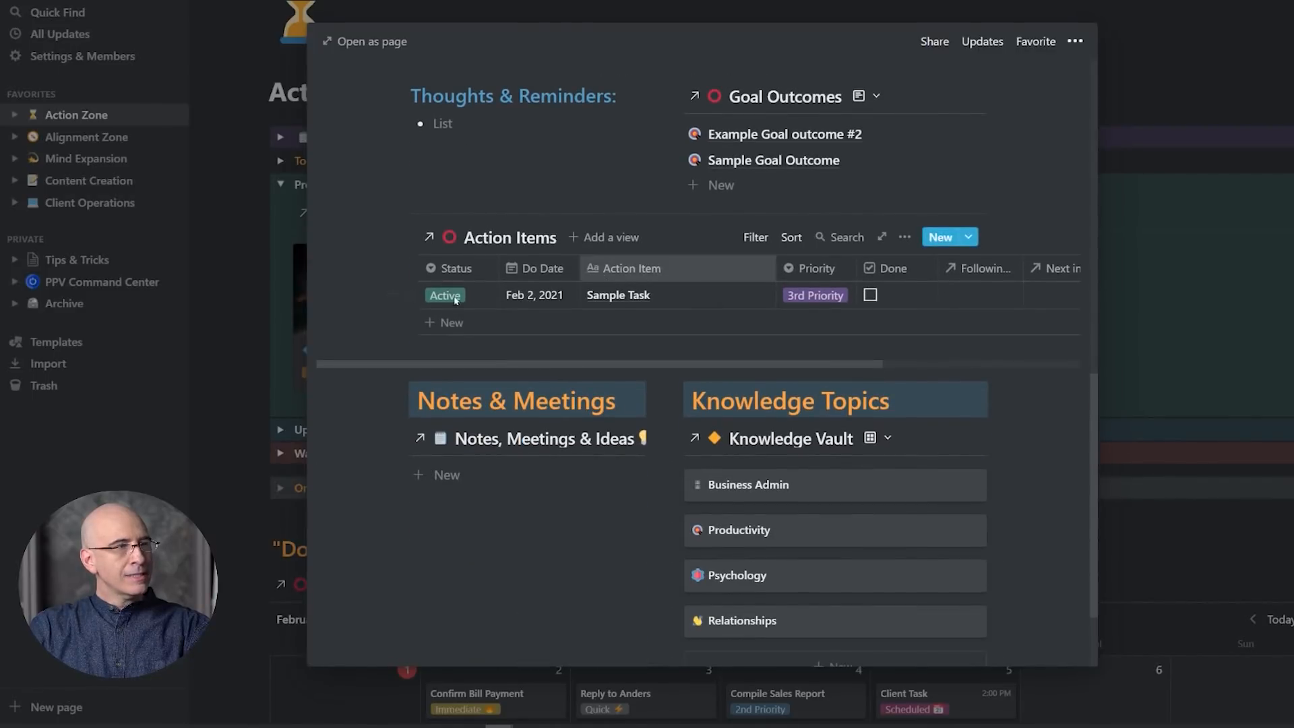
- Open Sample Project instead and review the status, do date and priority of its action items
{"action": "left_click", "coordinate": [215, 215]}
{"action": "left_click", "coordinate": [334, 284]}
{"action": "scroll", "coordinate": [482, 362], "scroll_direction": "down", "scroll_amount": 4}
{"action": "scroll", "coordinate": [481, 364], "scroll_direction": "down", "scroll_amount": 5}
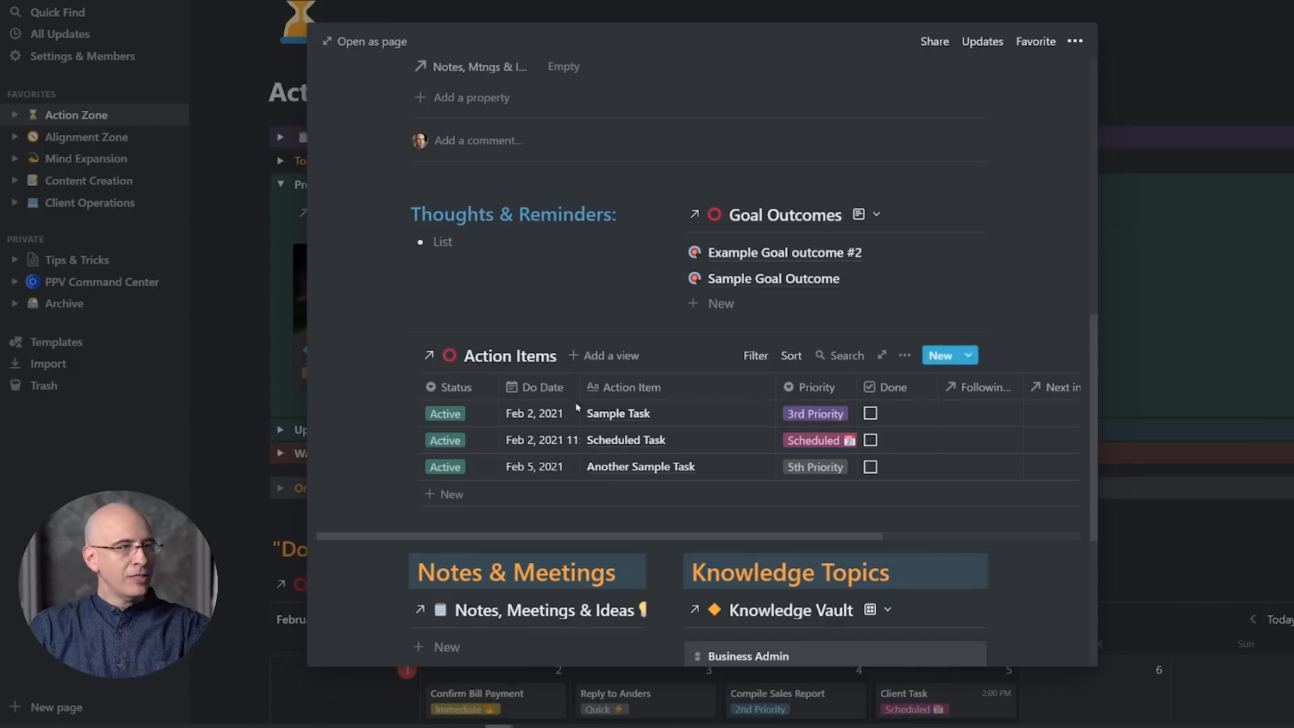
{"action": "left_click", "coordinate": [472, 466]}
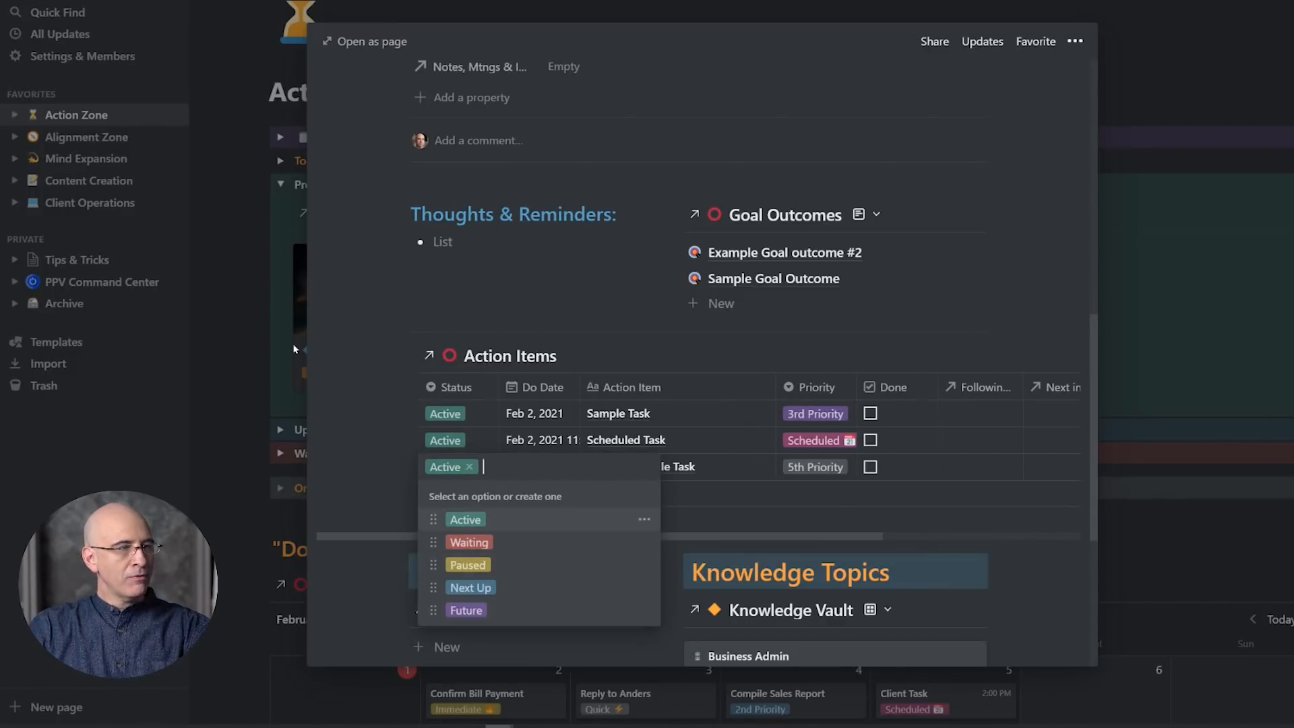
{"action": "key", "text": "Escape"}
{"action": "left_click", "coordinate": [370, 337]}
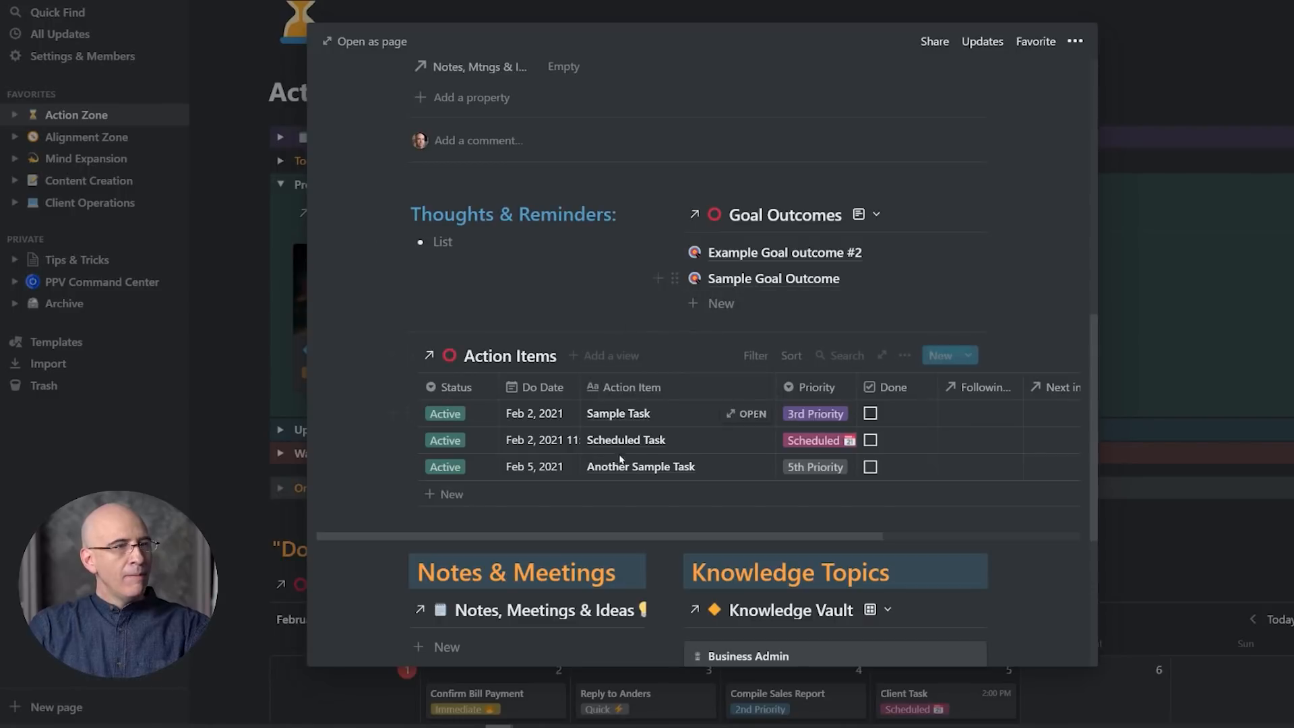
- Close the project and return to the "Do Date" Calendar to review the week's tasks
{"action": "left_click", "coordinate": [232, 324]}
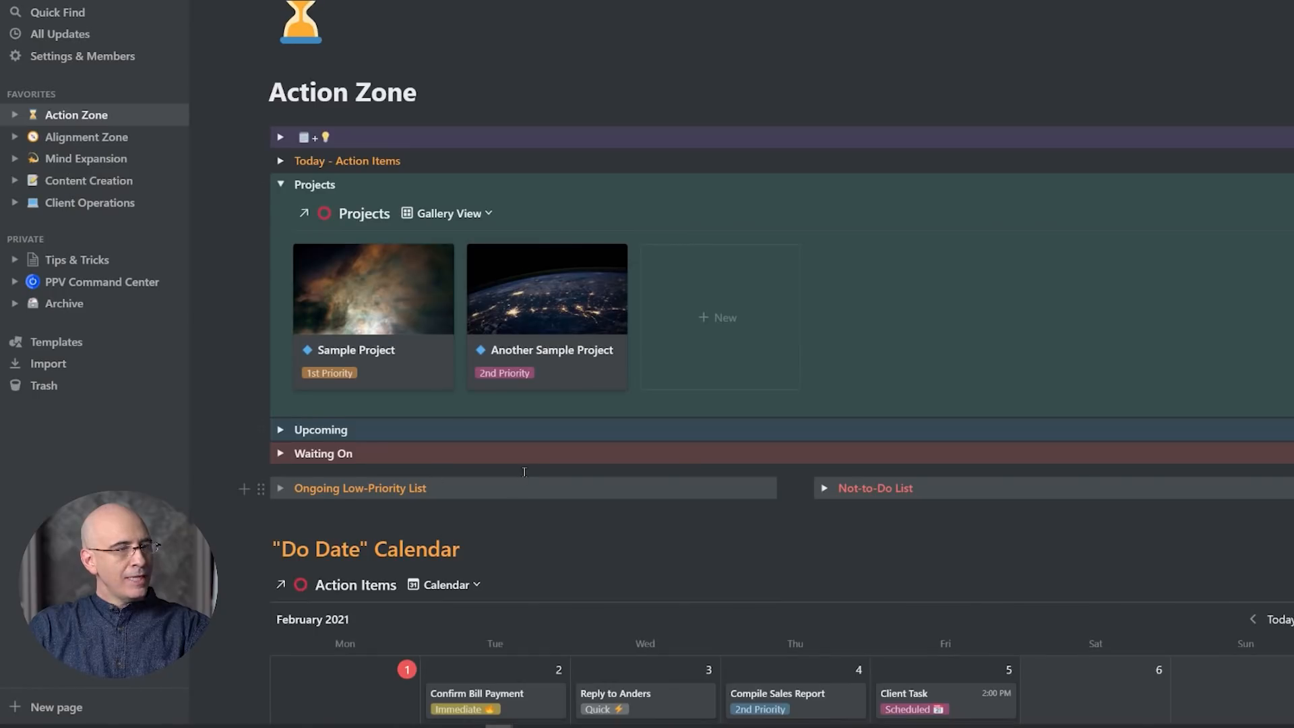
{"action": "scroll", "coordinate": [666, 473], "scroll_direction": "down", "scroll_amount": 3}
{"action": "scroll", "coordinate": [455, 533], "scroll_direction": "down", "scroll_amount": 3}
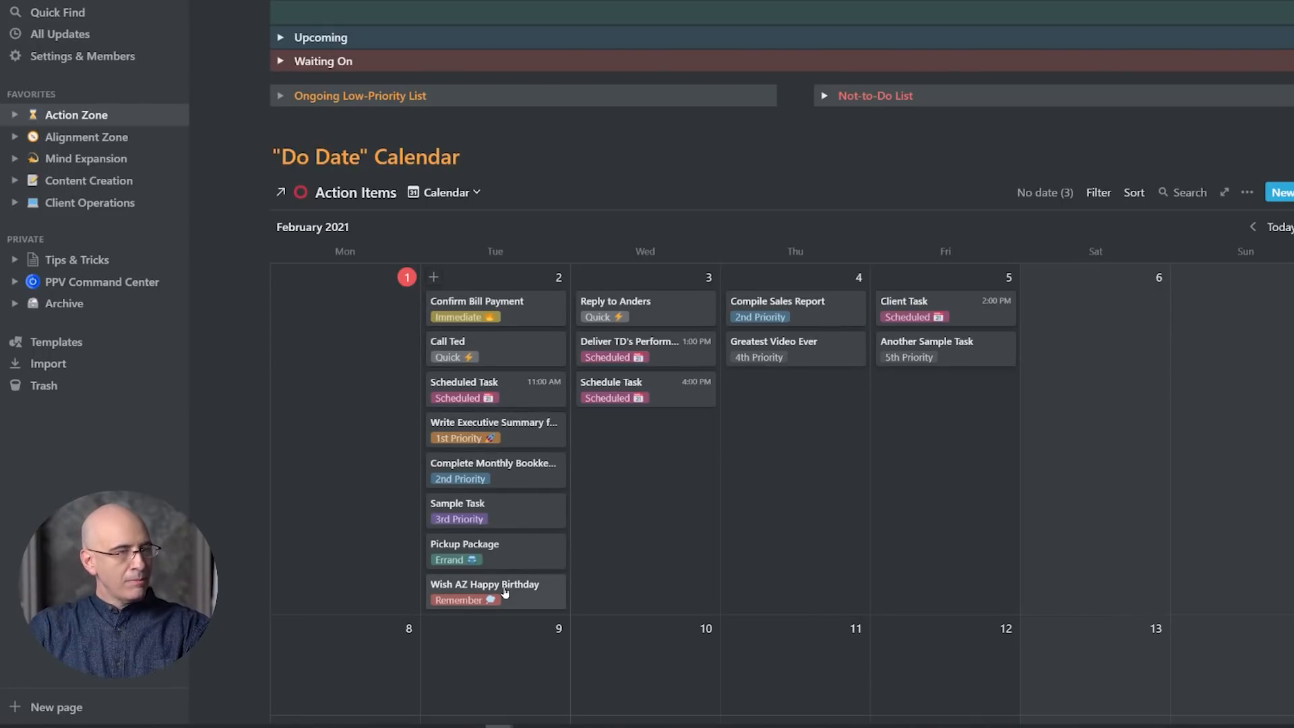
{"action": "key", "text": "alt+Tab"}
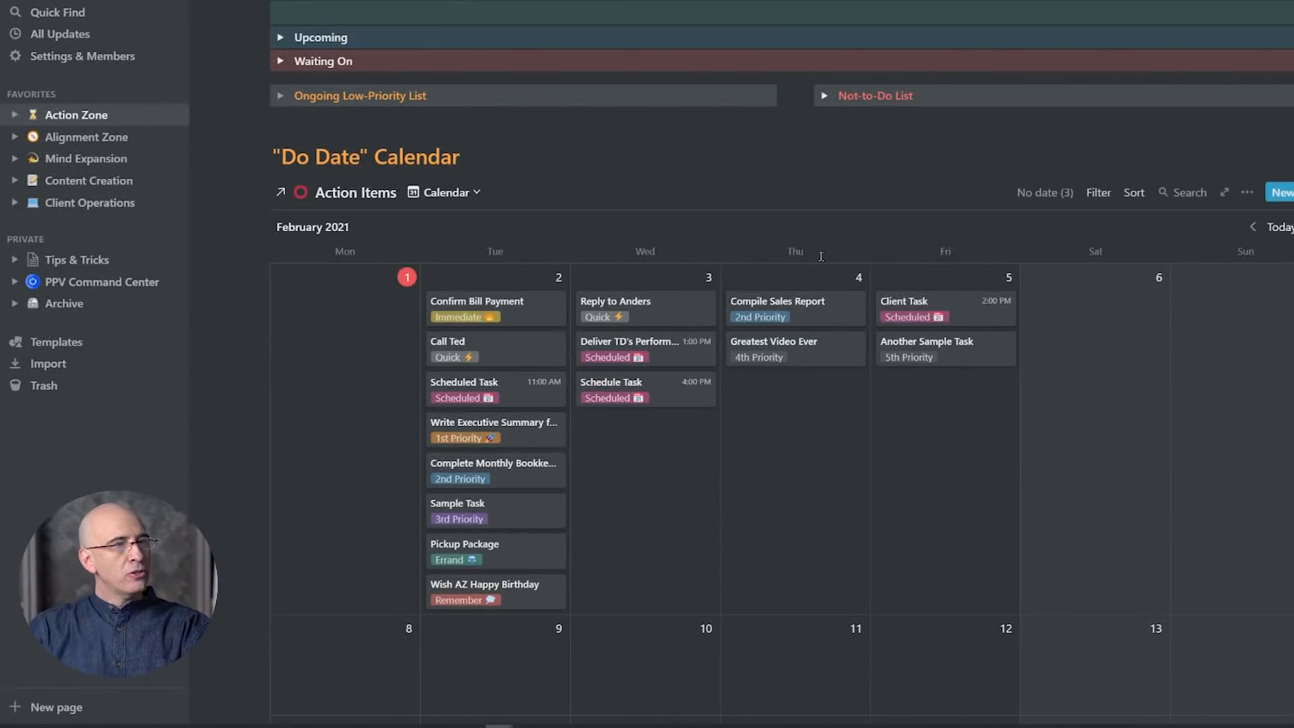
- Check the sample projects in the Projects gallery, then return to the "Do Date" Calendar
{"action": "scroll", "coordinate": [501, 230], "scroll_direction": "up", "scroll_amount": 4}
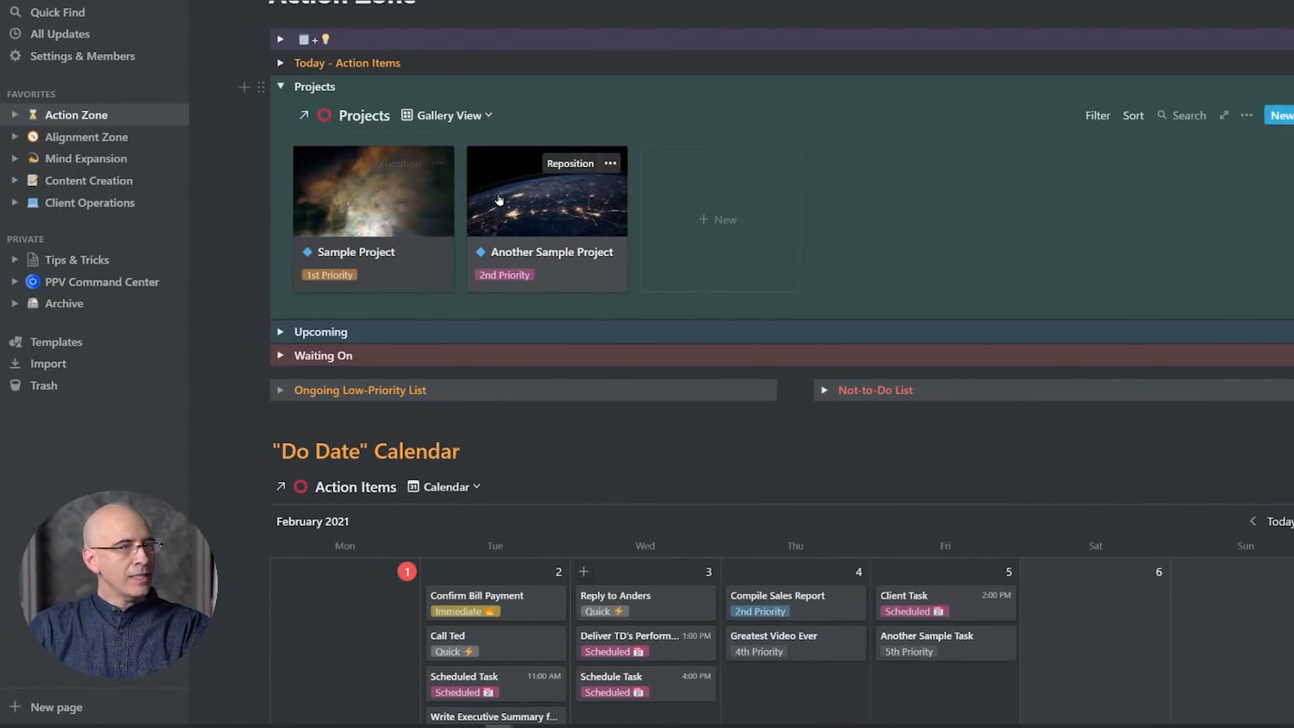
{"action": "scroll", "coordinate": [501, 229], "scroll_direction": "down", "scroll_amount": 5}
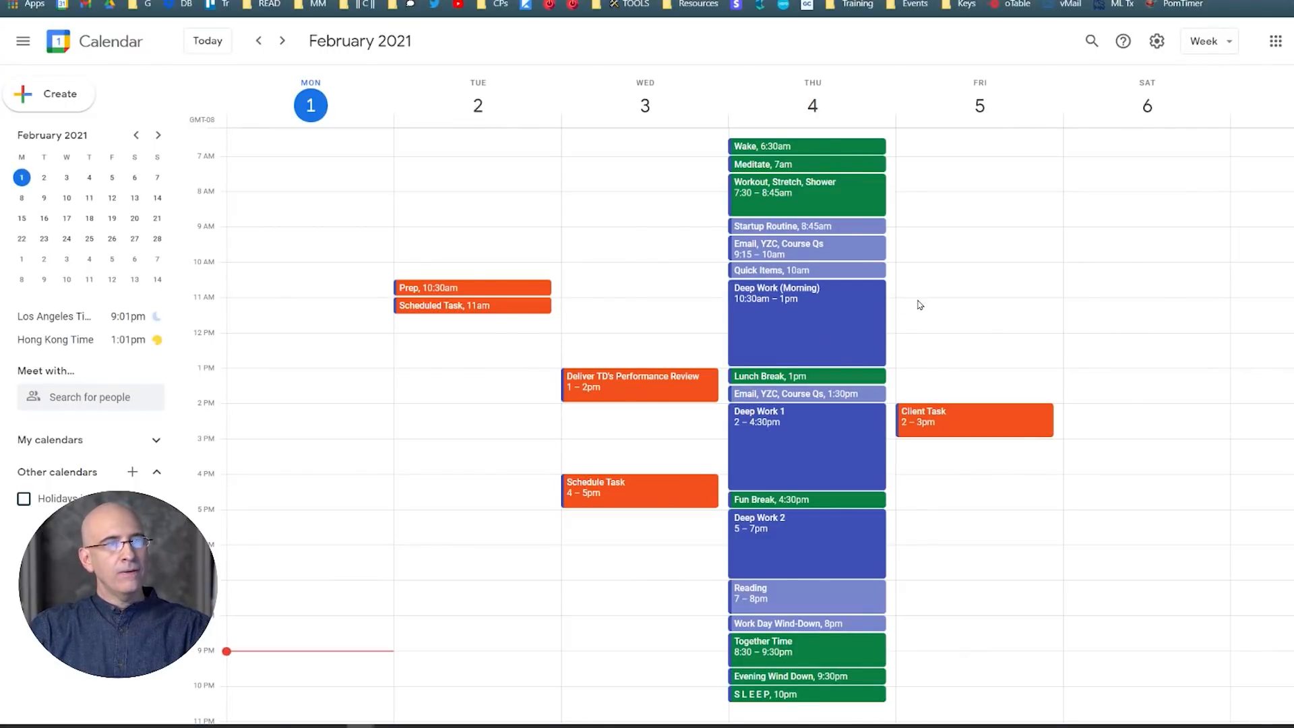
- In Google Calendar, create a "Deep Work" event on Friday, February 5 and extend it to run 10am–2pm
{"action": "scroll", "coordinate": [918, 302], "scroll_direction": "up", "scroll_amount": 3}
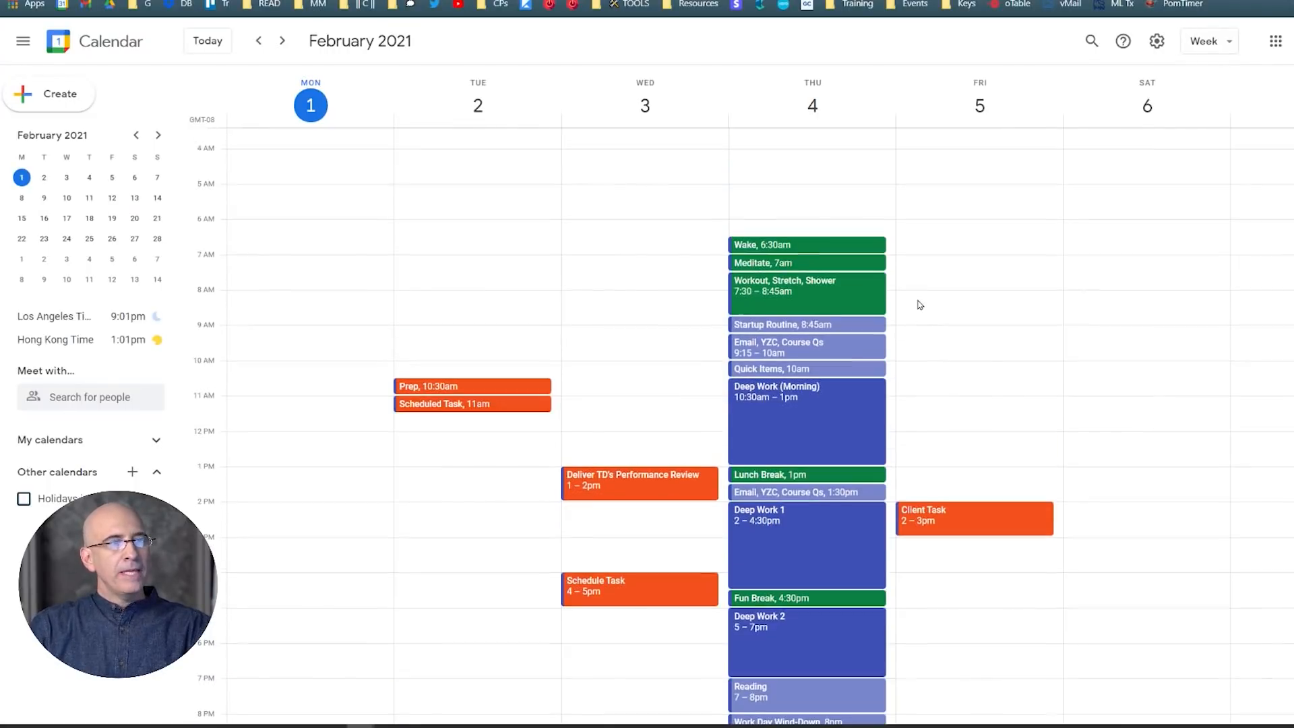
{"action": "left_click", "coordinate": [981, 373]}
{"action": "type", "text": "Deep Work"}
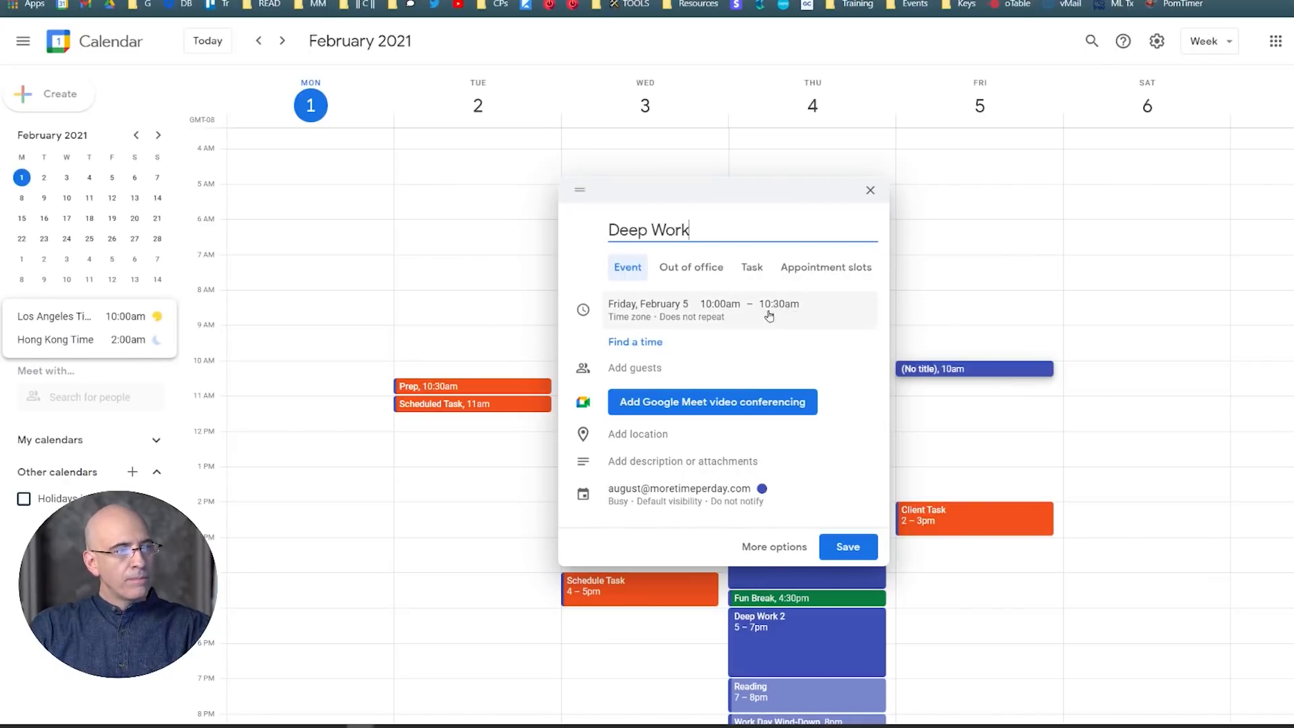
{"action": "key", "text": "Return"}
{"action": "left_click_drag", "start_coordinate": [951, 377], "coordinate": [952, 500]}
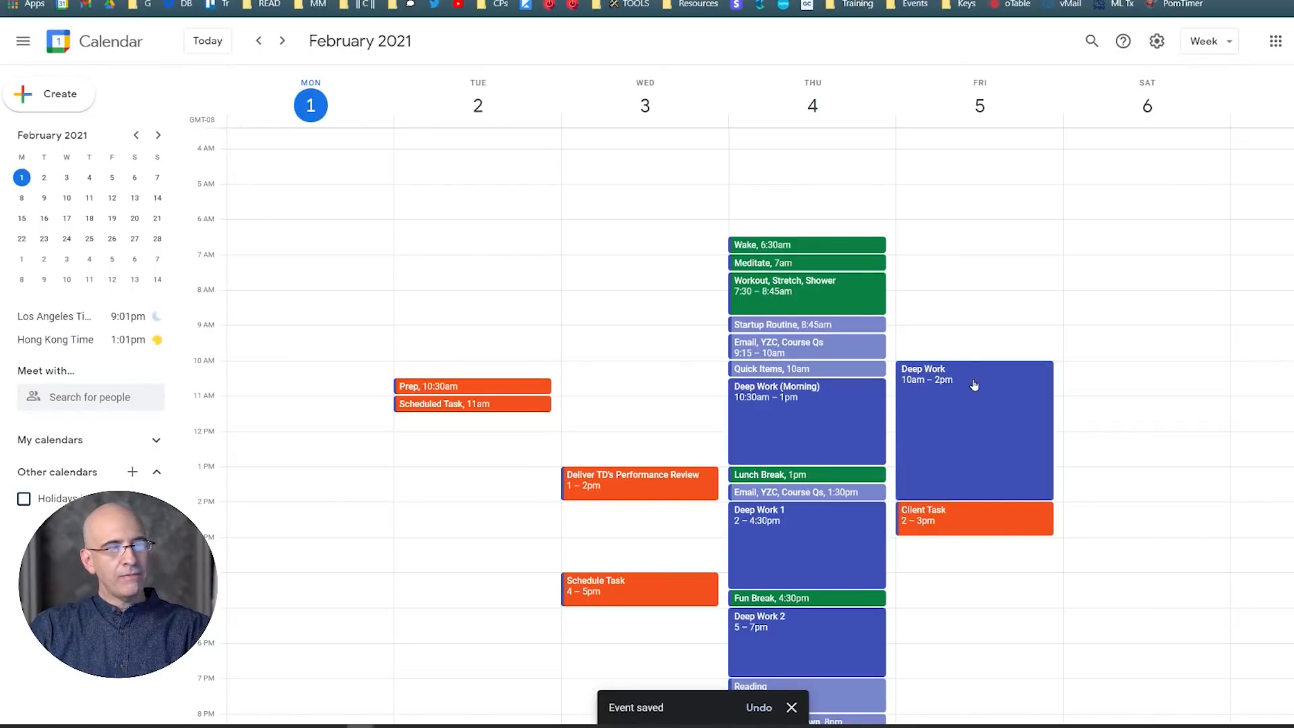
- Create another "Deep Work" event on Saturday, February 6 and make it a four-hour block from 3:45 to 7:45pm
{"action": "scroll", "coordinate": [975, 382], "scroll_direction": "down", "scroll_amount": 3}
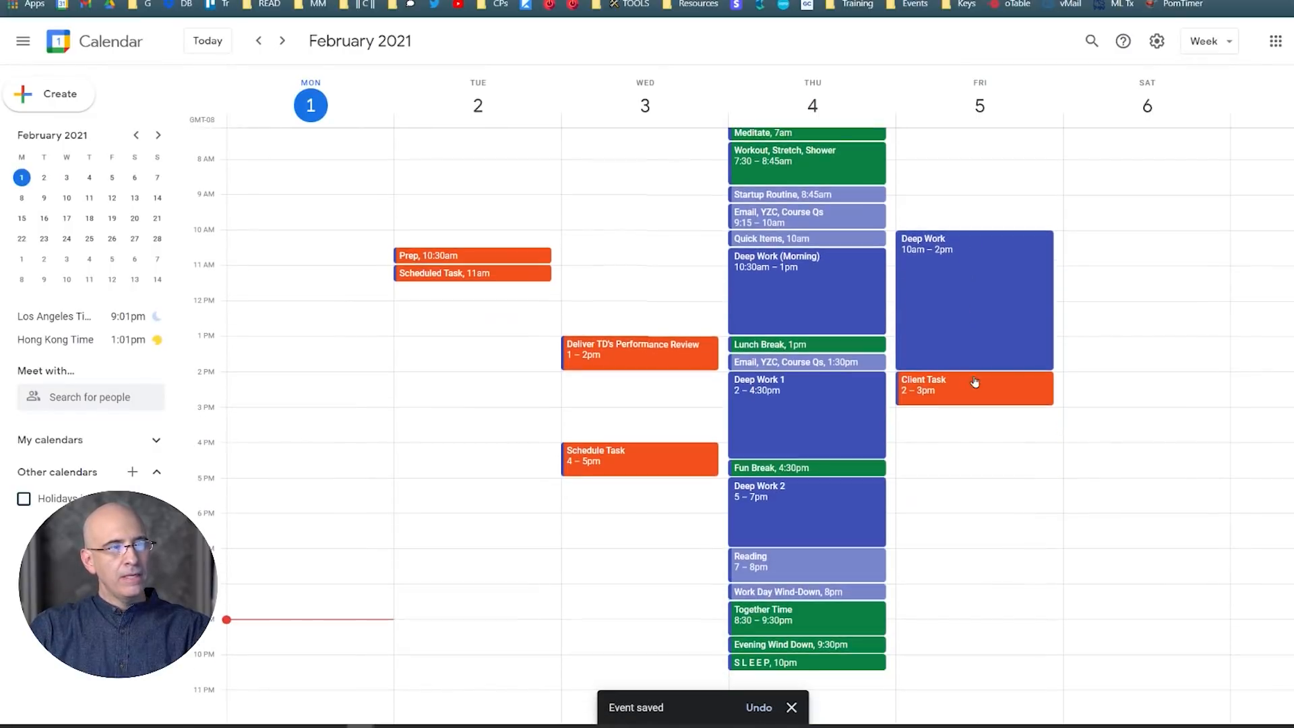
{"action": "left_click", "coordinate": [1135, 399]}
{"action": "type", "text": "Deep Work"}
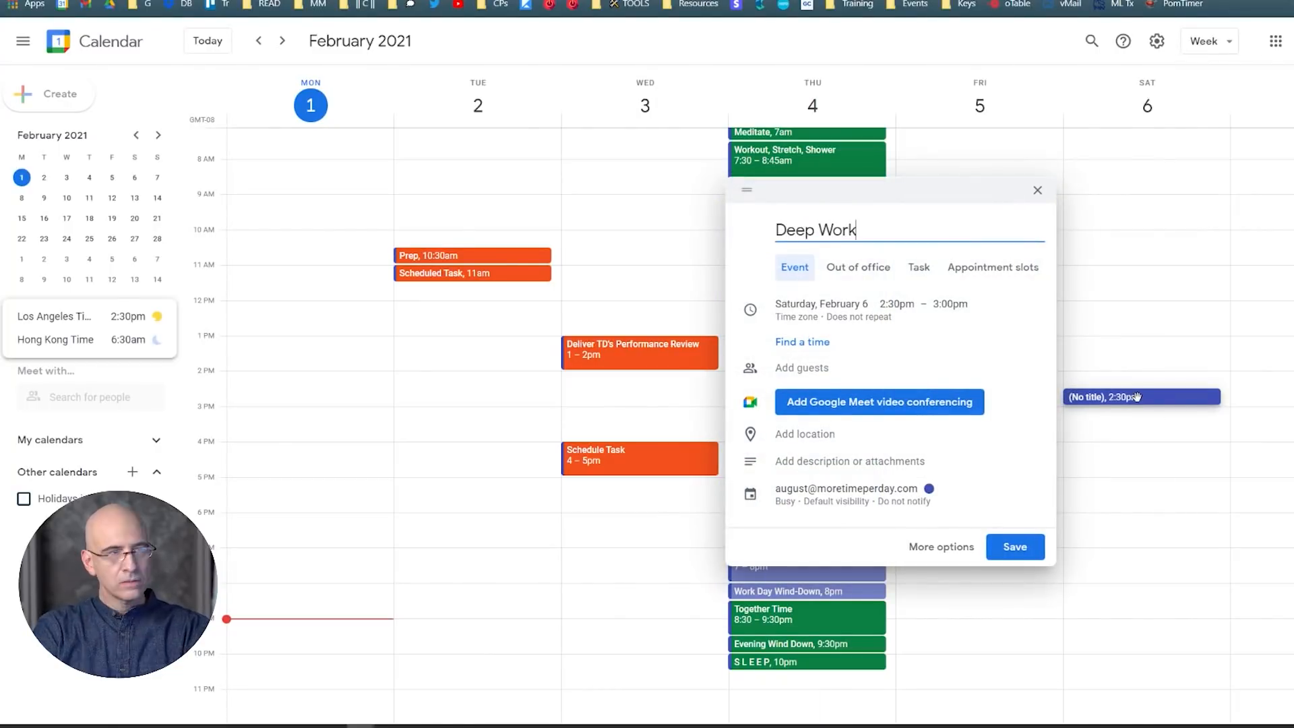
{"action": "left_click", "coordinate": [1014, 546]}
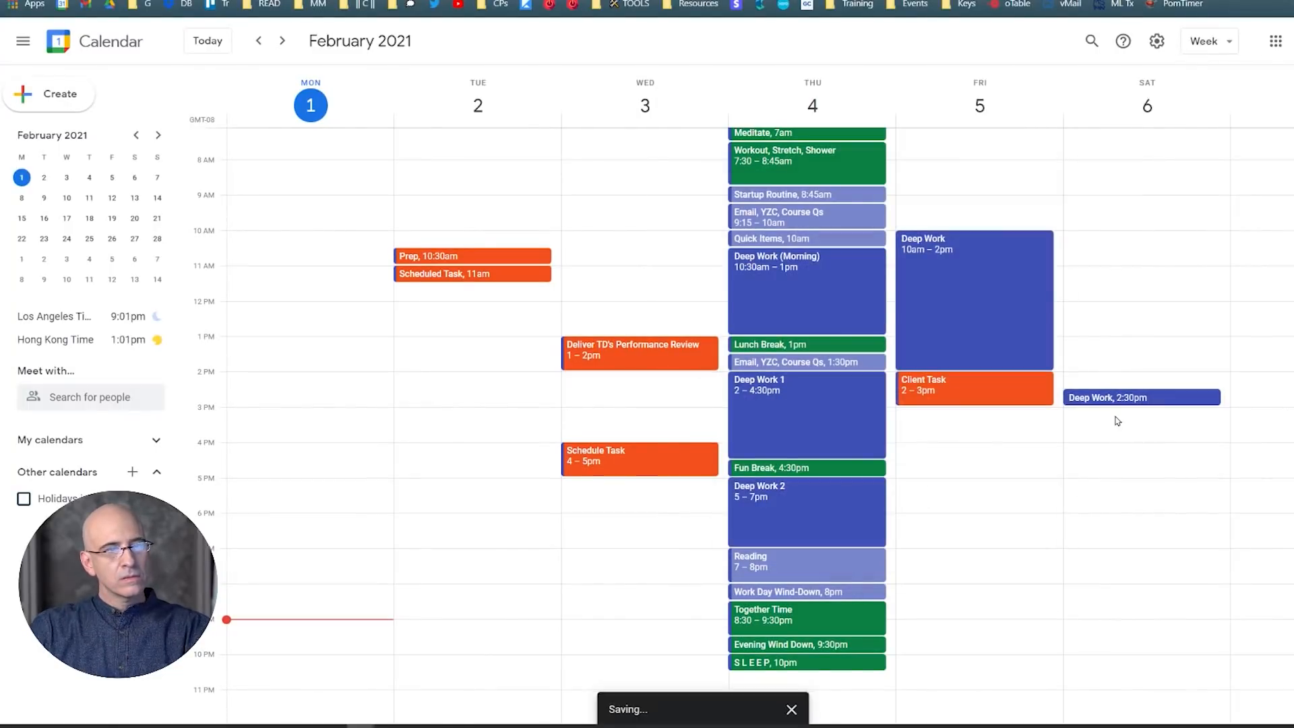
{"action": "left_click_drag", "start_coordinate": [1112, 403], "coordinate": [1142, 574]}
- Move Friday's Deep Work block to Saturday at 6:15–10:15am
{"action": "scroll", "coordinate": [557, 375], "scroll_direction": "up", "scroll_amount": 2}
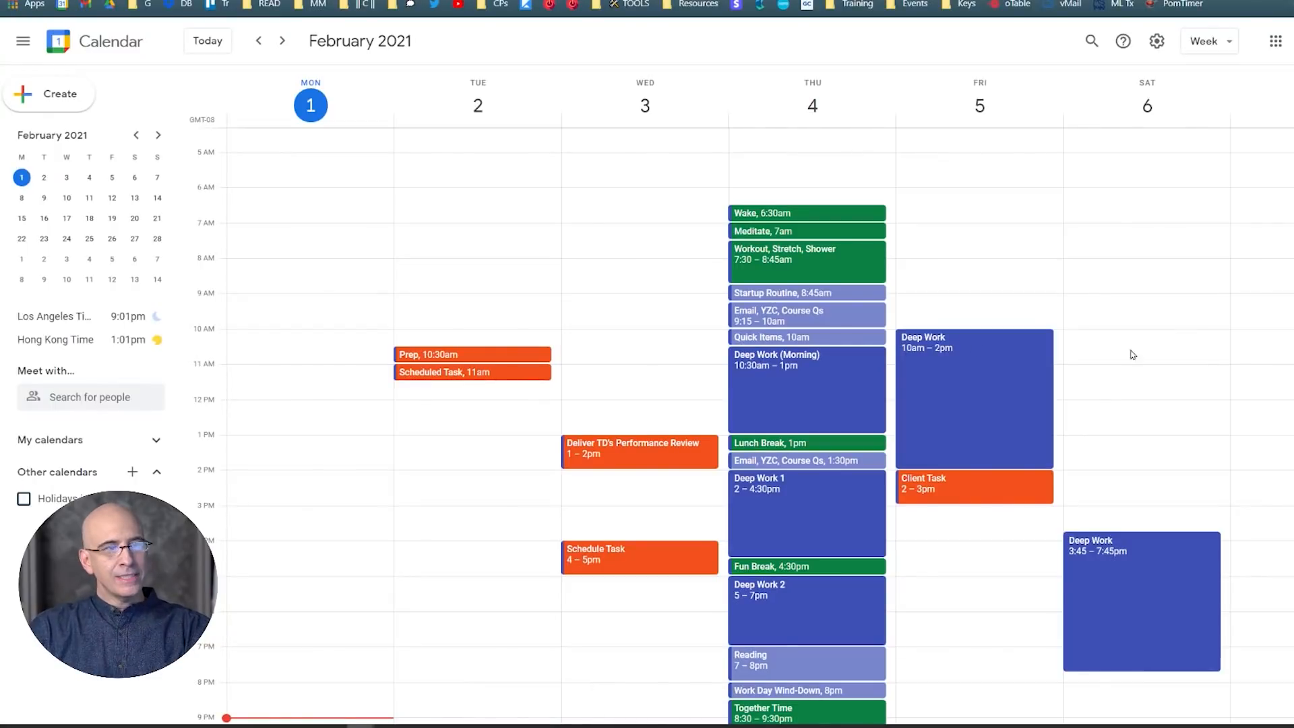
{"action": "scroll", "coordinate": [1067, 356], "scroll_direction": "up", "scroll_amount": 3}
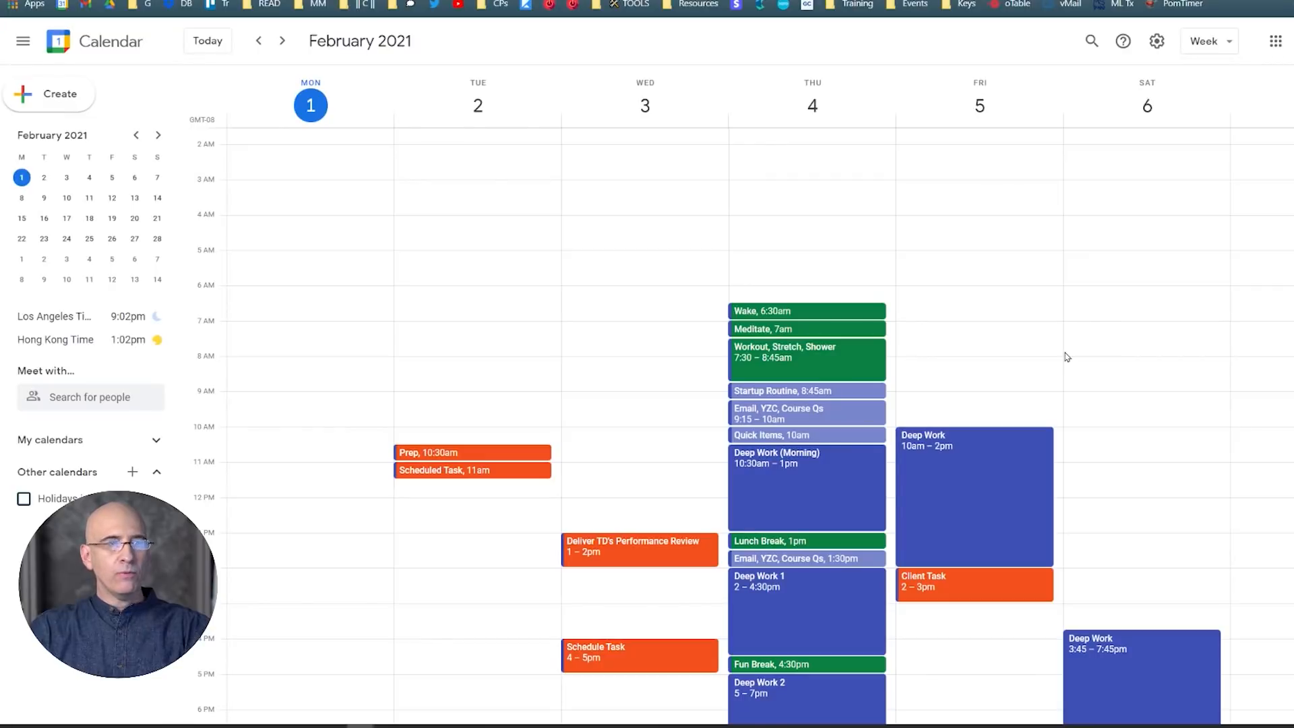
{"action": "scroll", "coordinate": [1067, 354], "scroll_direction": "down", "scroll_amount": 3}
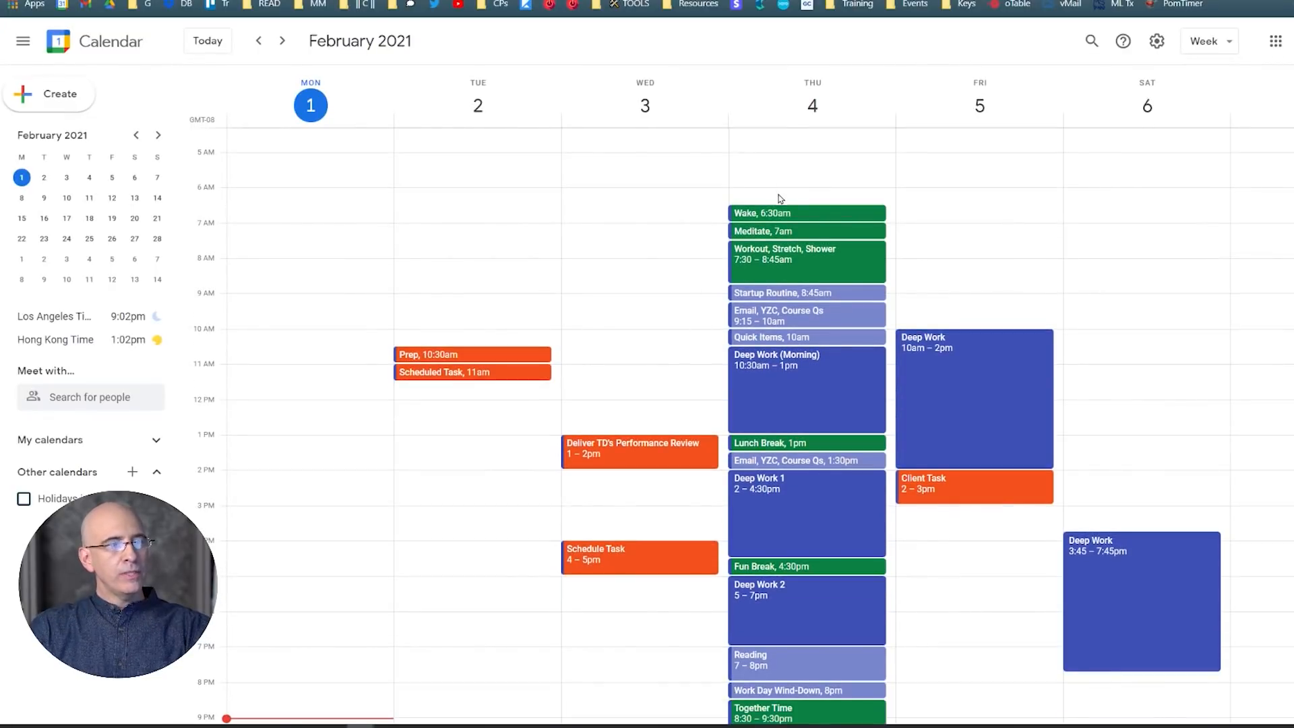
{"action": "scroll", "coordinate": [779, 567], "scroll_direction": "down", "scroll_amount": 3}
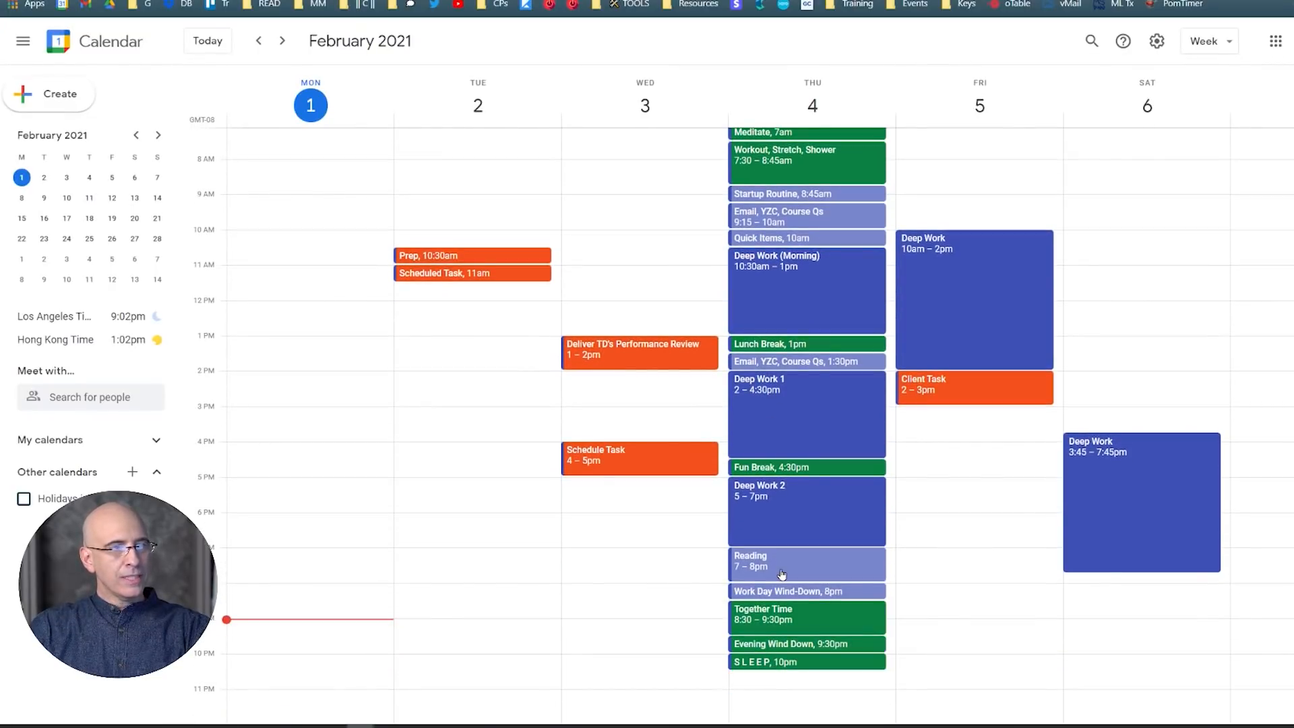
{"action": "scroll", "coordinate": [781, 570], "scroll_direction": "up", "scroll_amount": 3}
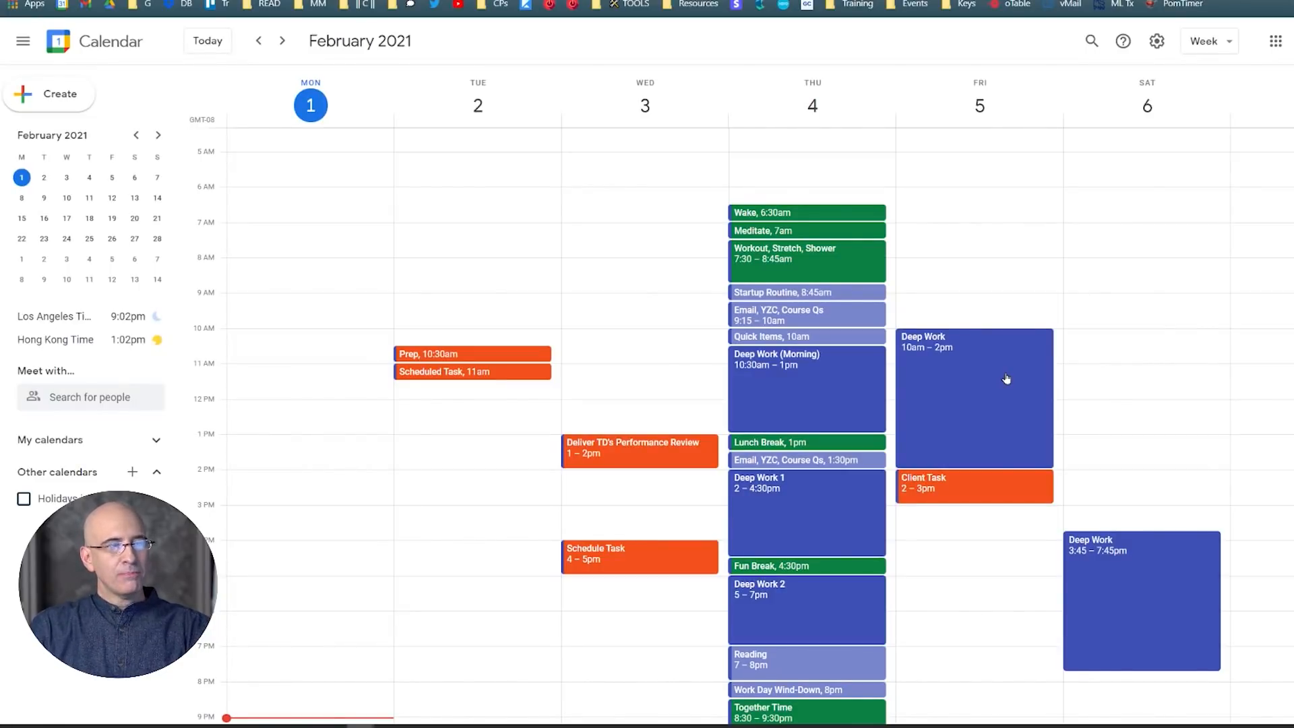
{"action": "left_click_drag", "start_coordinate": [986, 373], "coordinate": [1138, 240]}
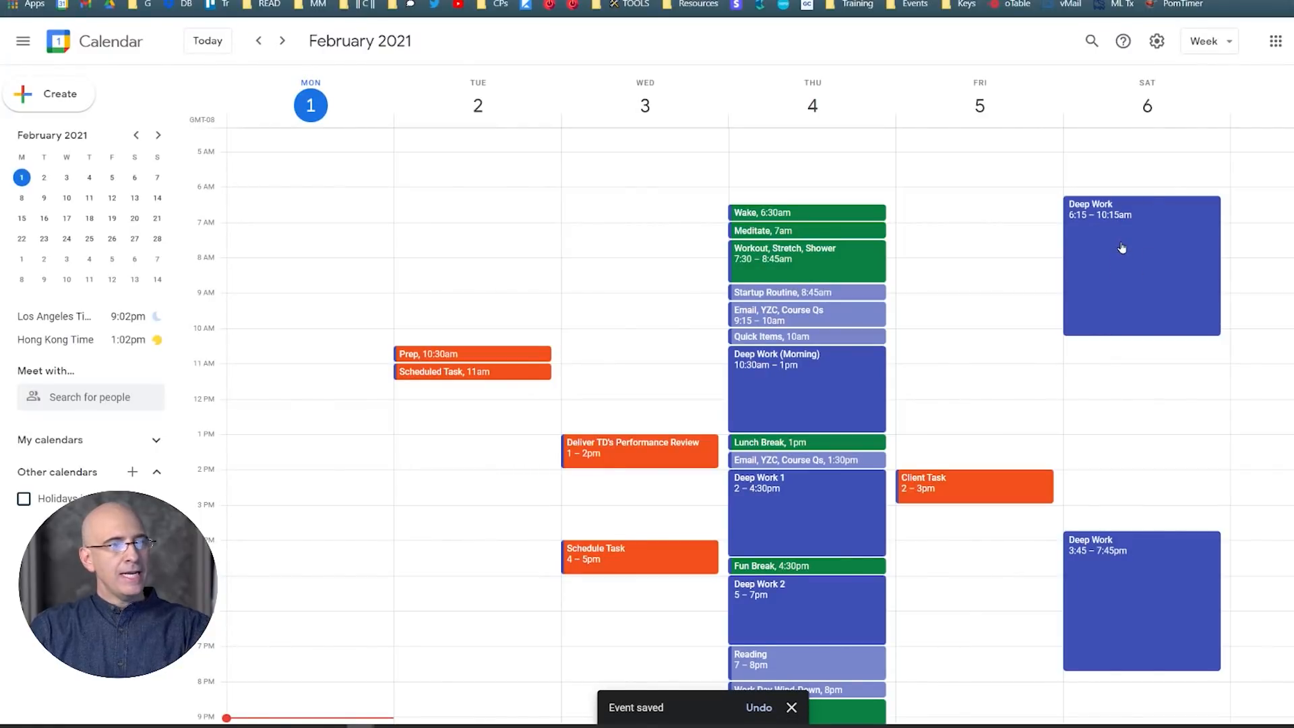